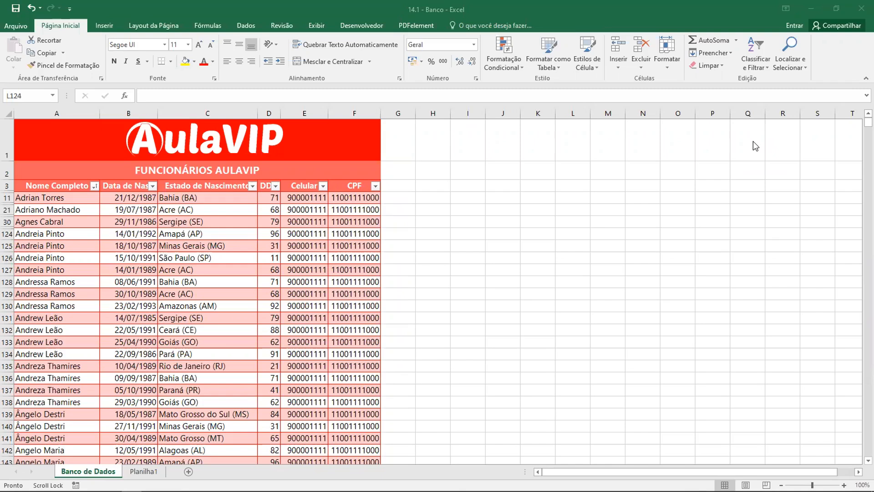
Reset the Nome Completo column filter to select all names, so every employee row is included
left_click(94, 186)
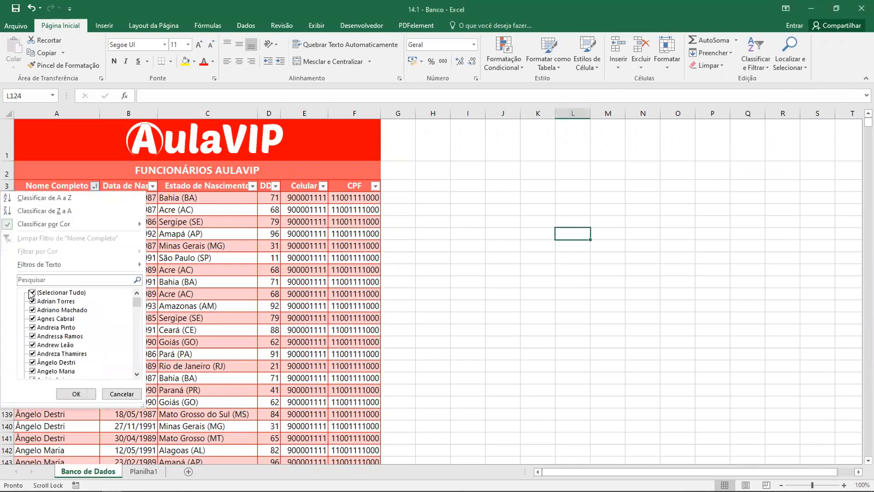
left_click(32, 293)
left_click(33, 295)
left_click(32, 295)
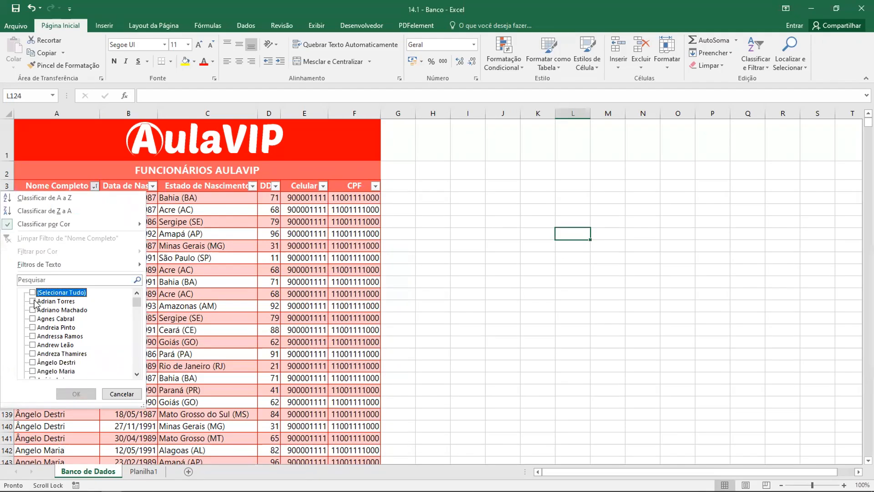
left_click(32, 293)
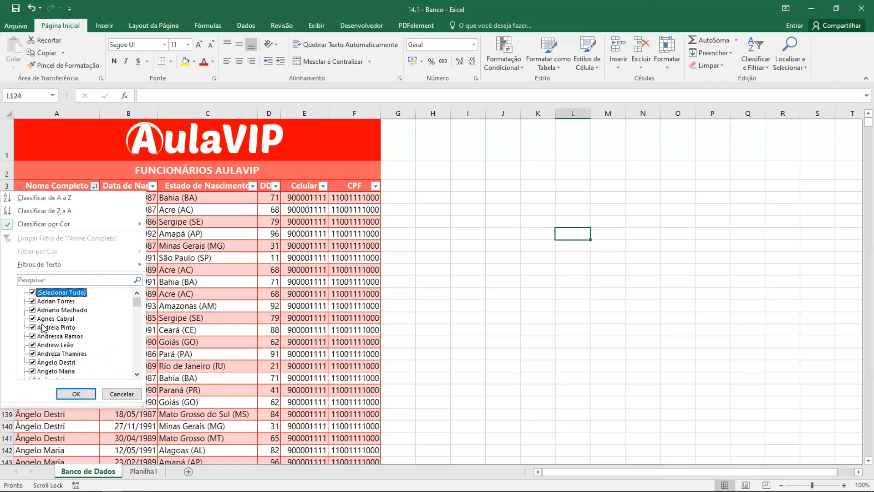
left_click(75, 394)
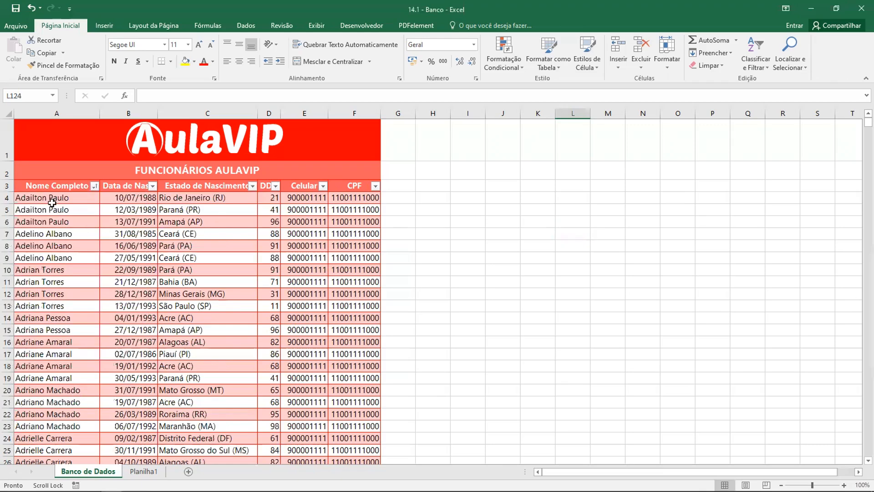
Examine the sorting and filter options of the Nome Completo, Data de Nasc. and Estado de Nascimento columns without applying any
left_click(94, 187)
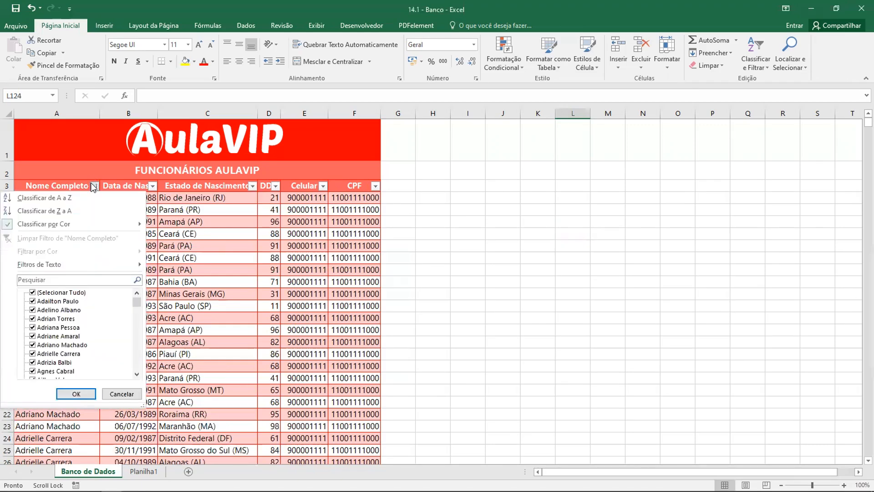
mouse_move(88, 225)
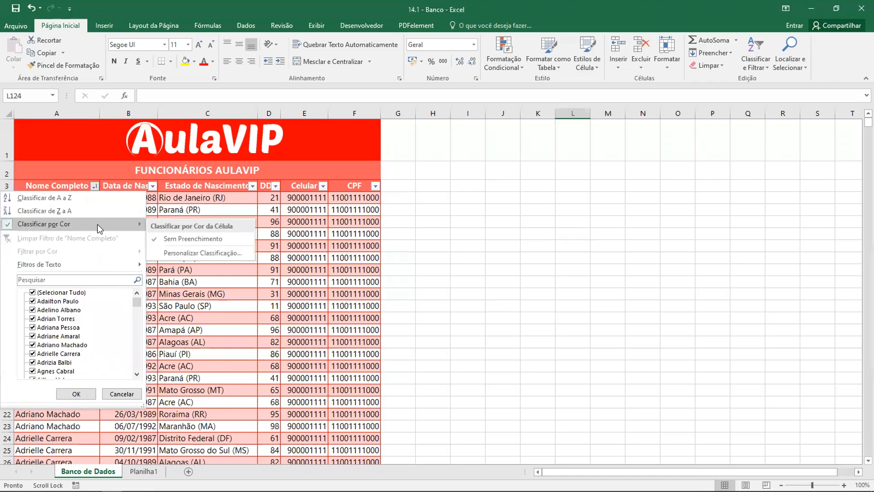
left_click(130, 394)
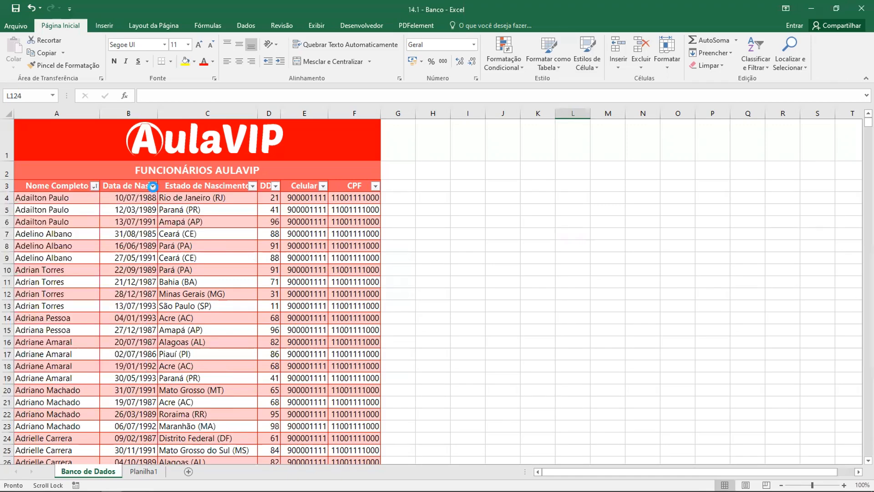
left_click(153, 186)
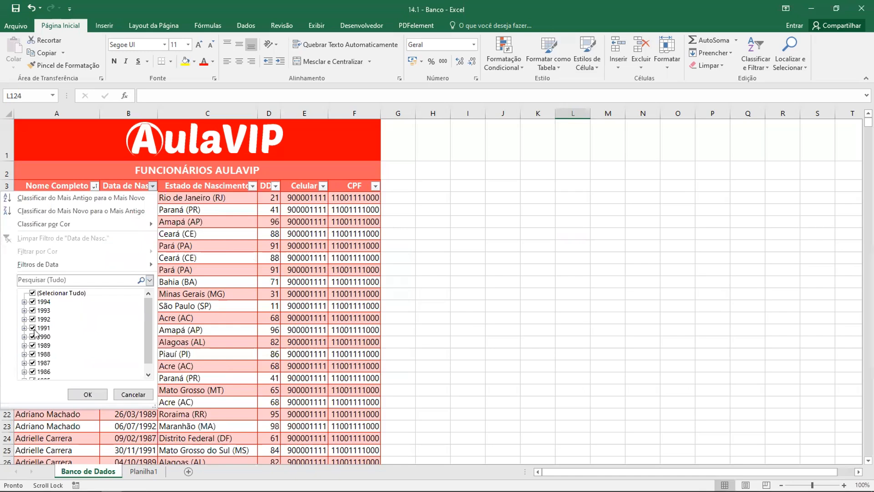
left_click_drag(148, 329, 148, 370)
left_click(52, 280)
left_click(149, 279)
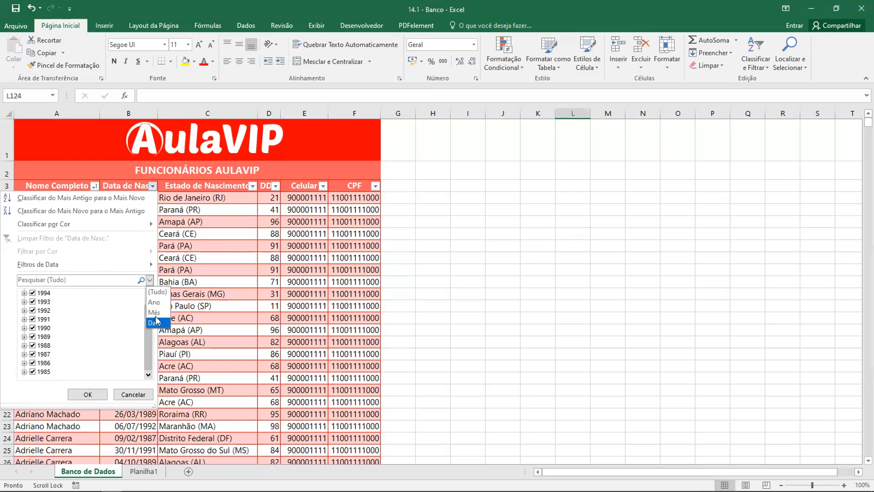
left_click(112, 264)
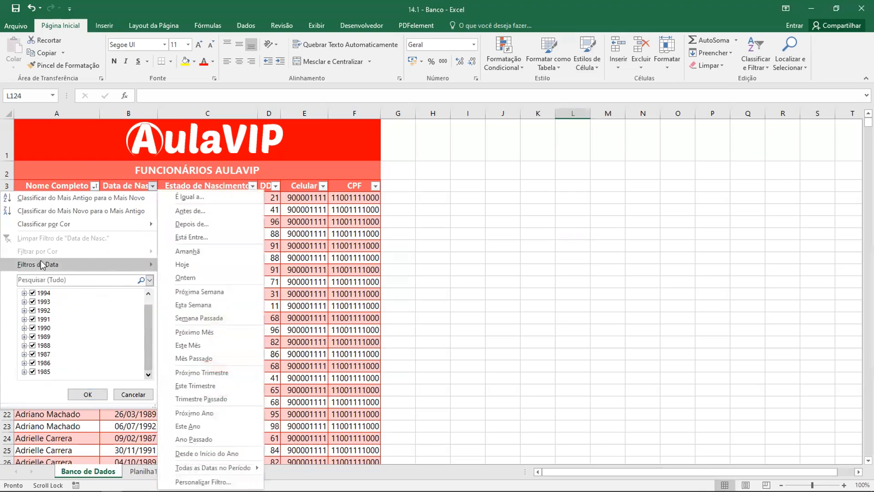
left_click(141, 396)
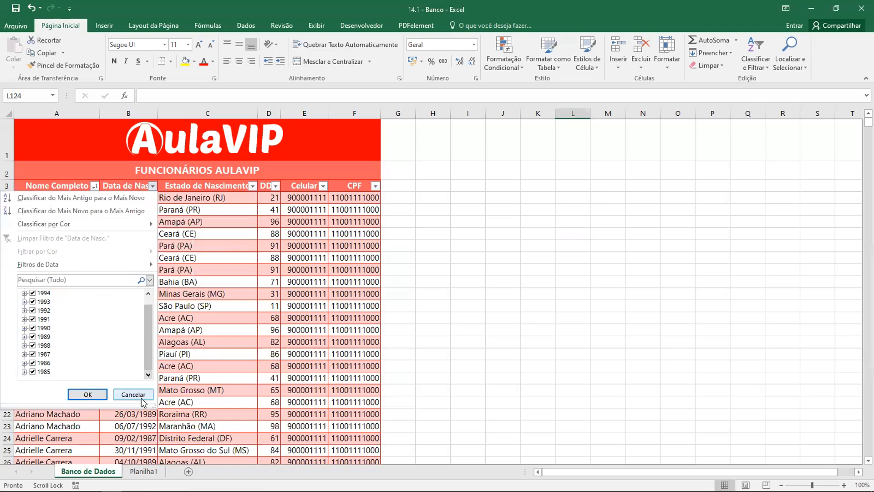
left_click(253, 186)
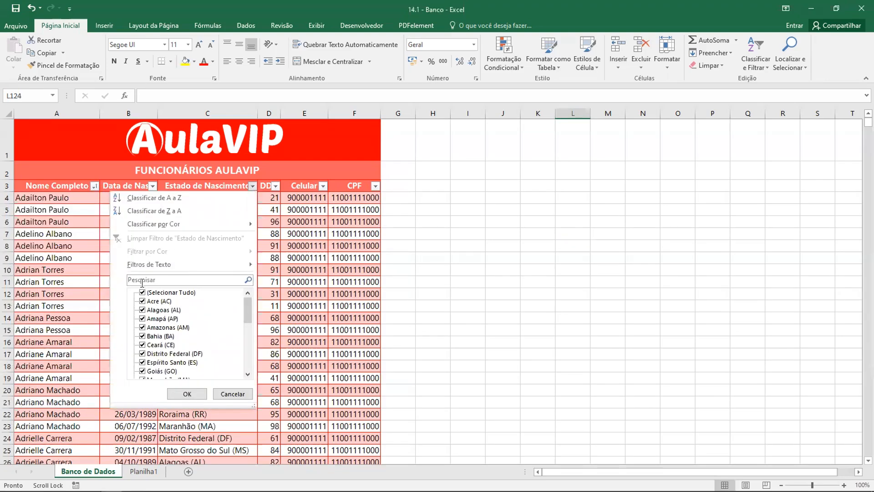
left_click(230, 393)
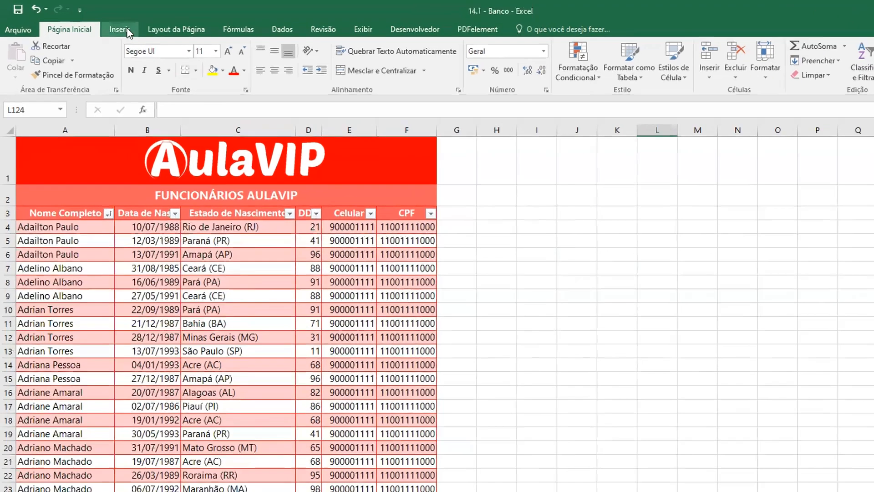
Draw a rounded rectangle about 2.3 cm wide and 0.66 cm high in row 2 above the Celular header
left_click(103, 25)
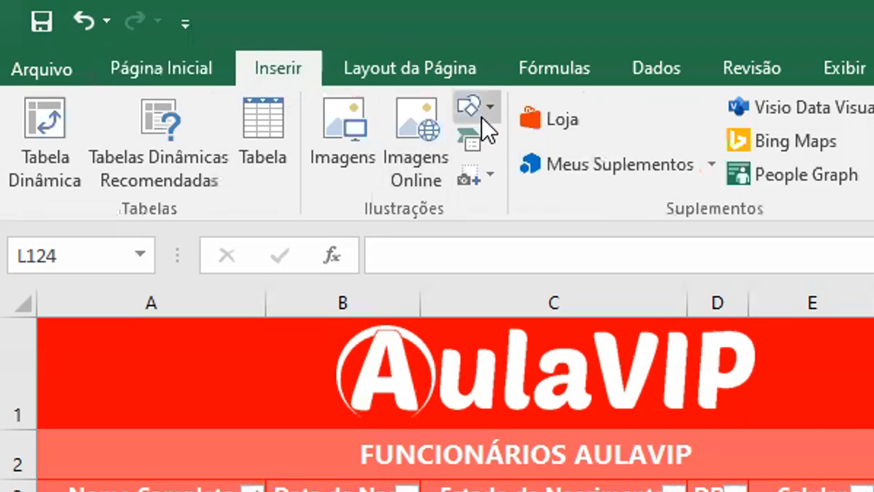
left_click(388, 91)
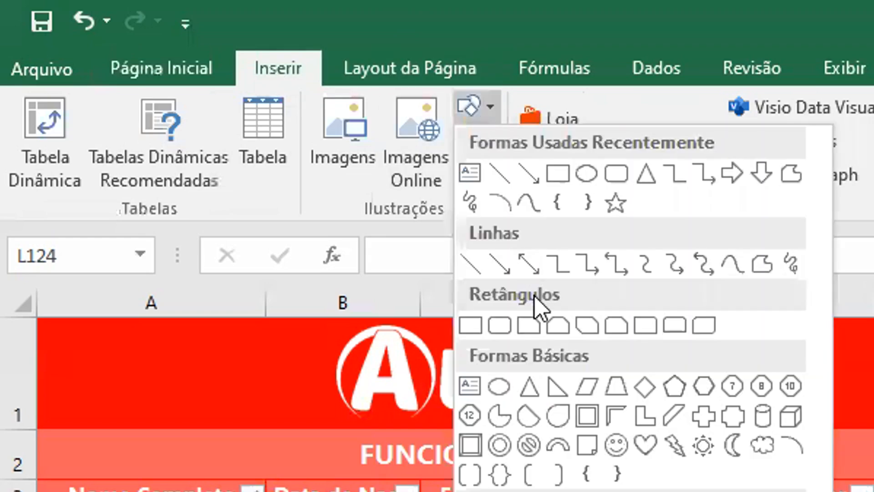
left_click(501, 326)
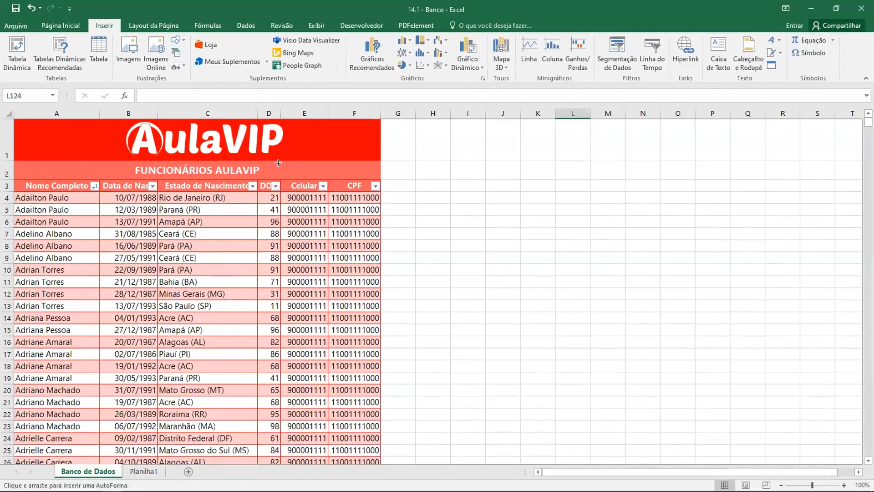
left_click_drag(319, 186, 303, 177)
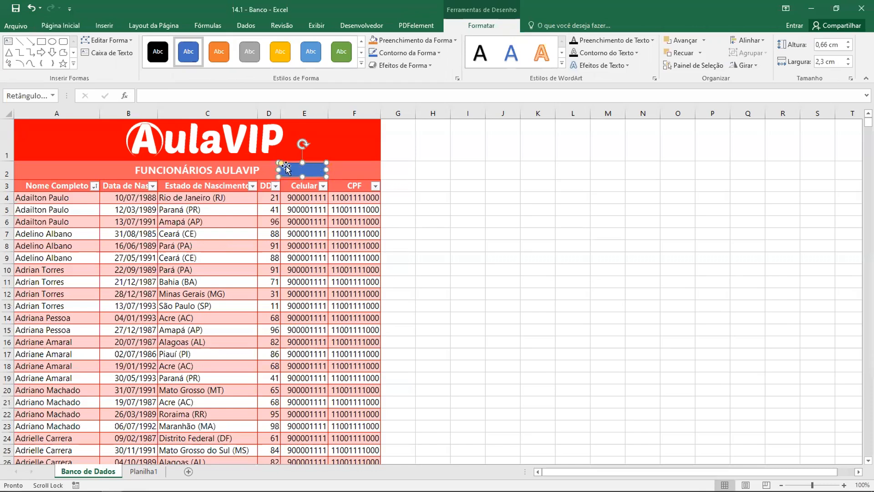
Label the rounded rectangle above the Celular header with the text 1990
right_click(310, 168)
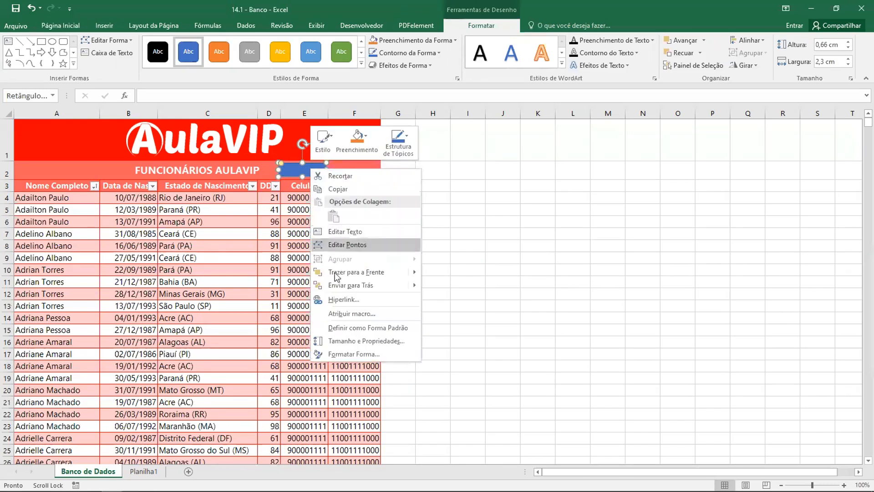
left_click(342, 232)
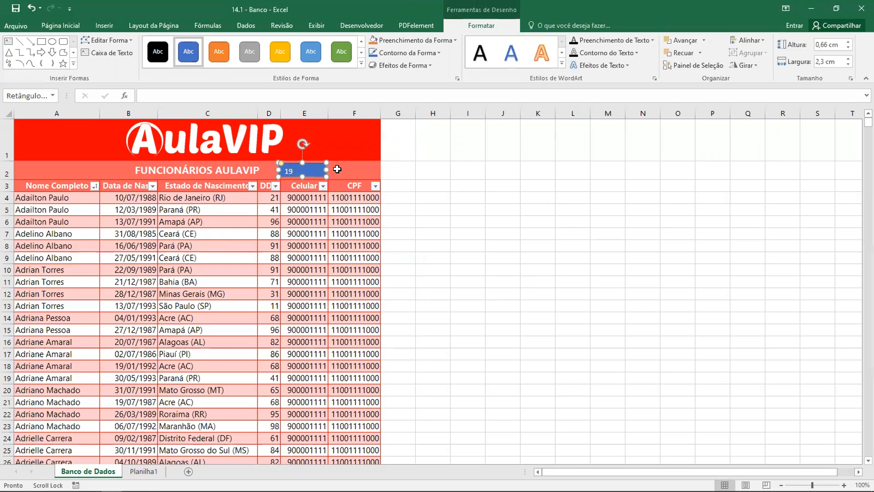
left_click(481, 204)
Center the 1990 shape's text horizontally and vertically and make it bold
left_click(306, 171)
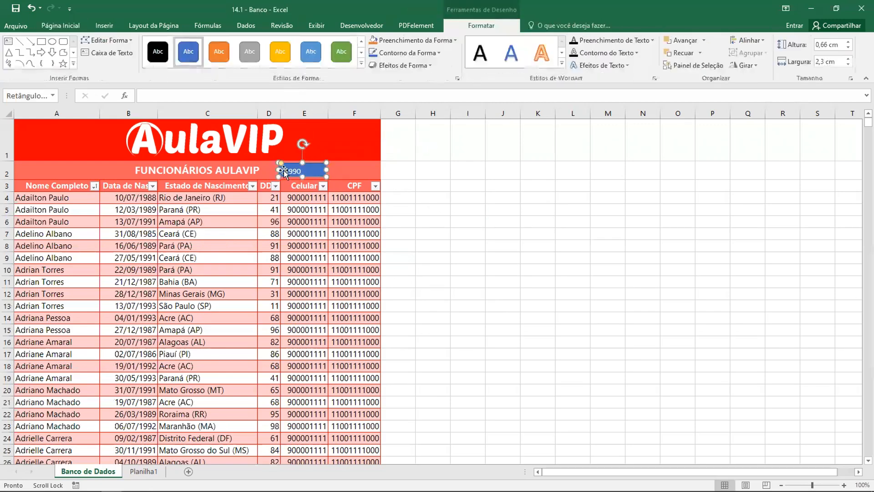
left_click(60, 26)
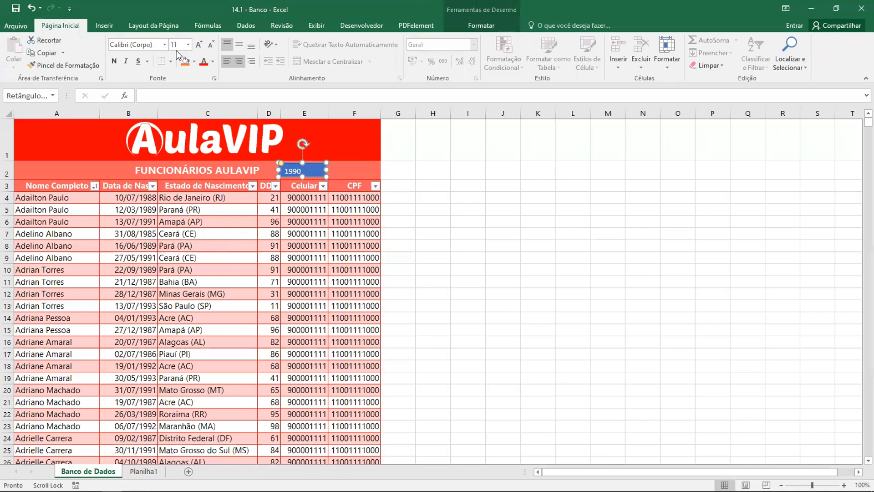
left_click(239, 62)
left_click(239, 45)
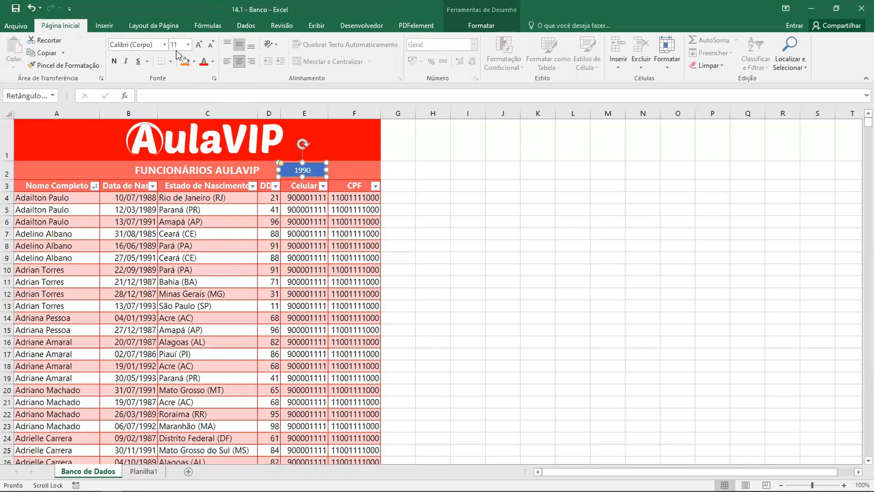
left_click(114, 61)
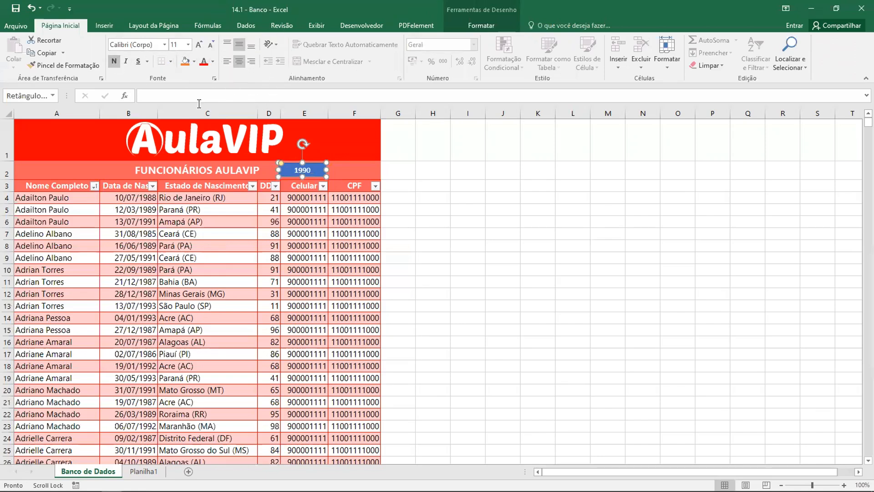
left_click(440, 187)
Duplicate the 1990 shape, place the copy beside it above the CPF header and clear the copy's text
left_click(320, 172)
key("ctrl+d")
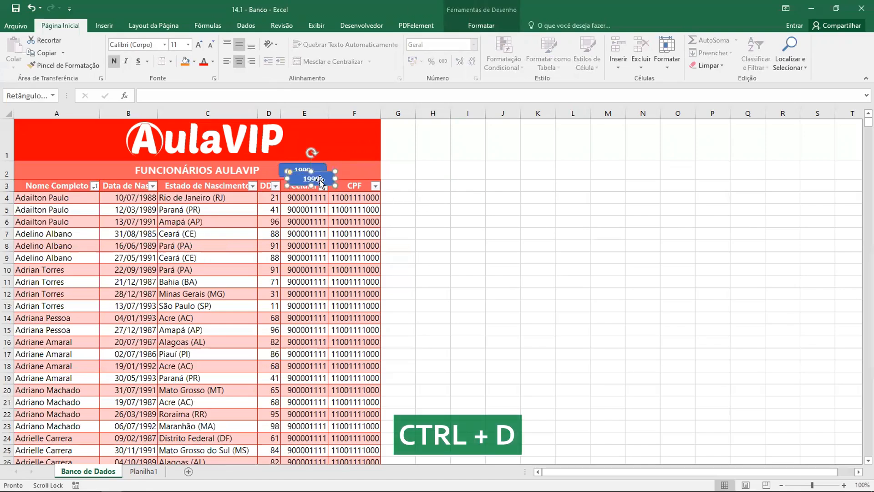
left_click_drag(325, 176, 365, 173)
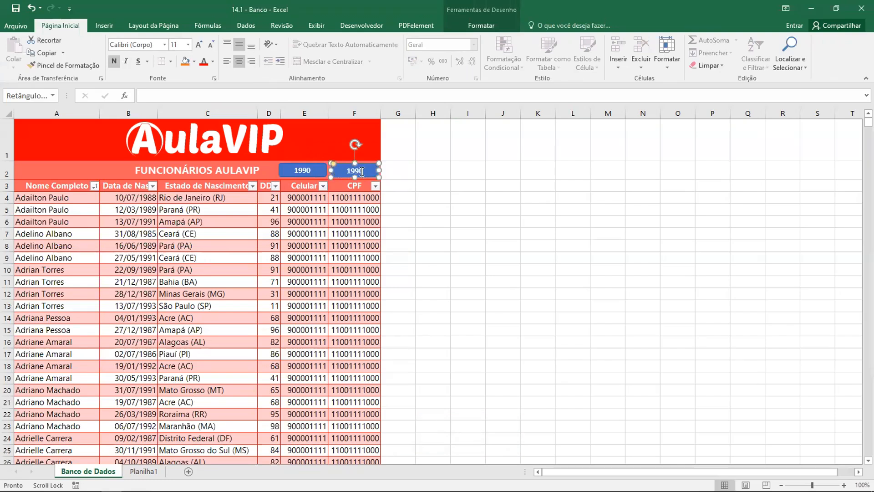
left_click(496, 233)
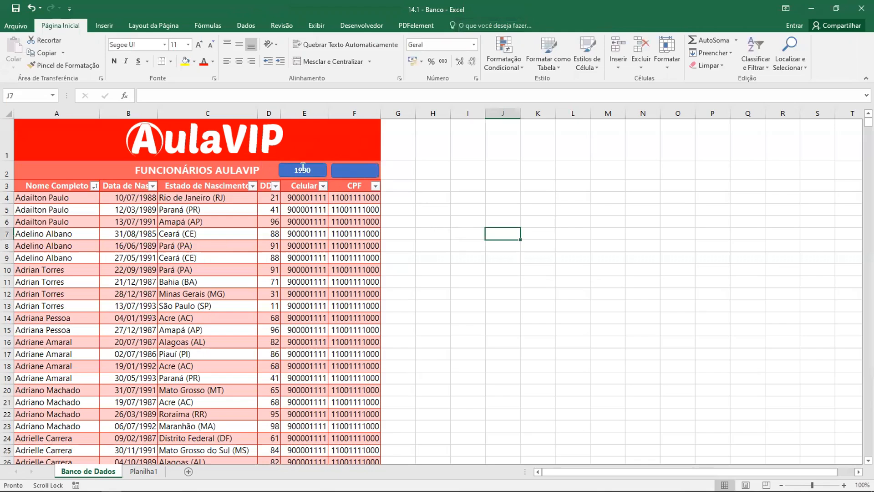
left_click(368, 179)
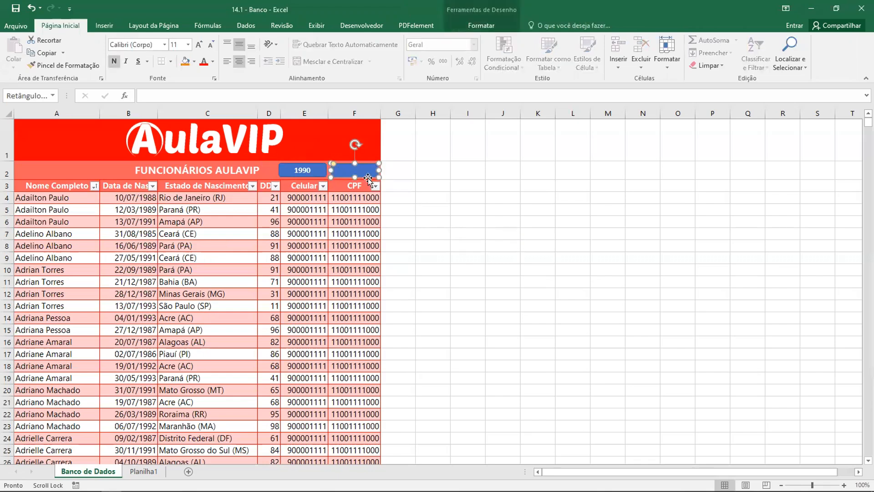
left_click(448, 186)
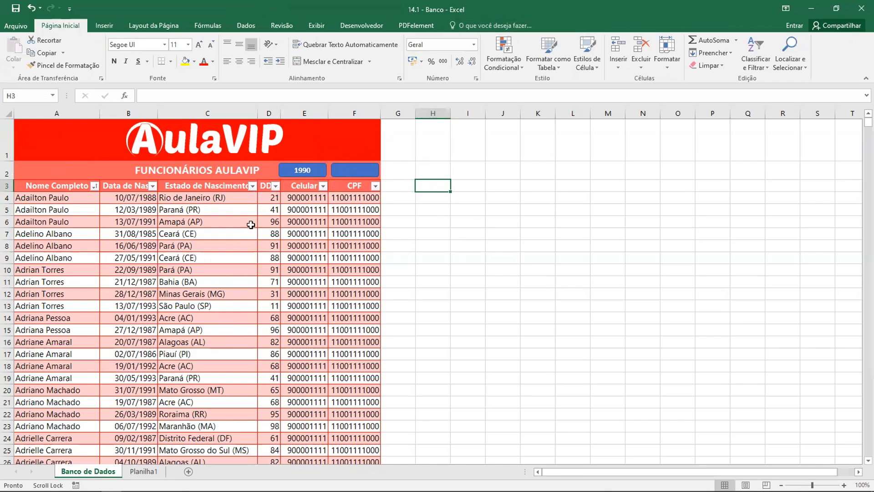
Start recording a macro assigned to the 1990 shape, with the default name RetânguloArredondado4_Clique, stored in Esta pasta de trabalho
left_click(316, 169, "ctrl")
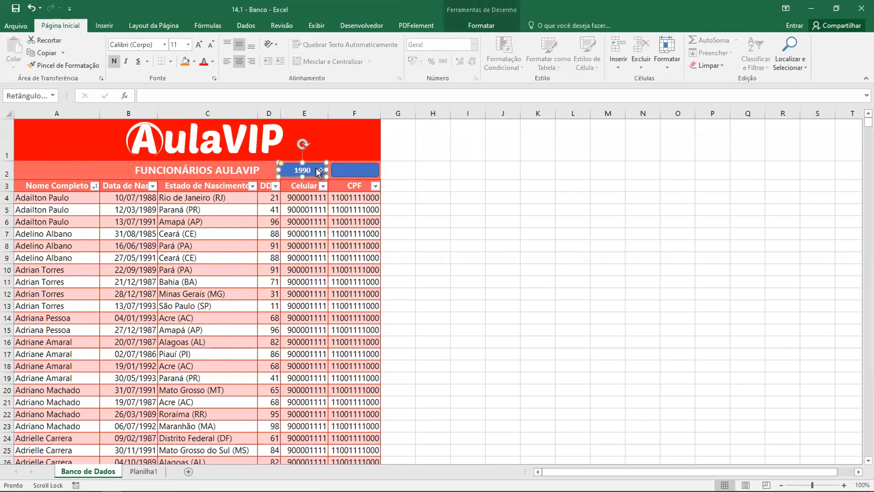
right_click(316, 168)
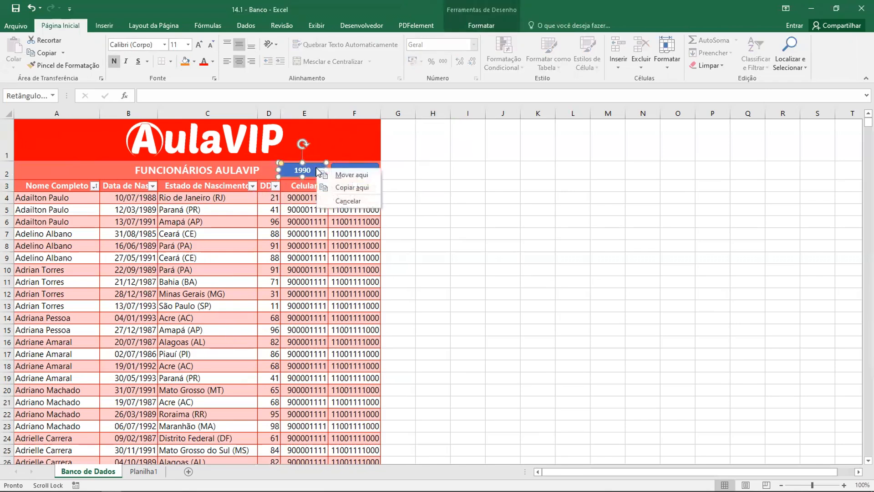
key("Escape")
right_click(317, 167)
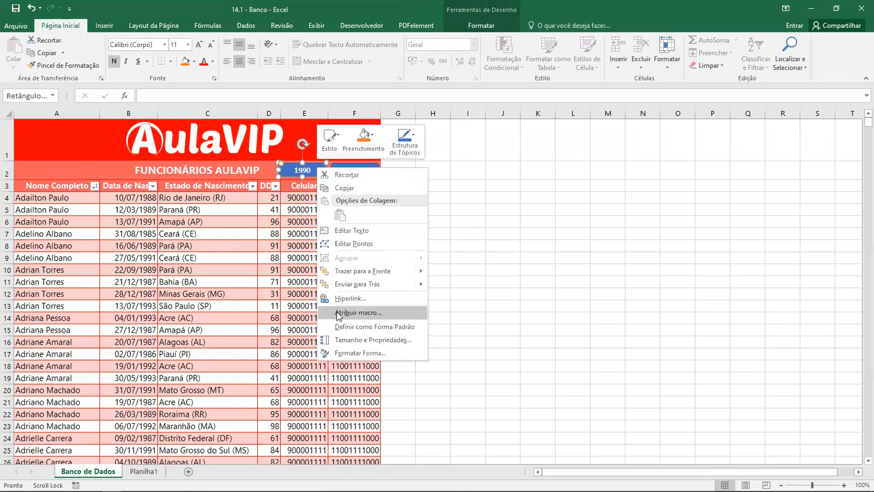
left_click(384, 313)
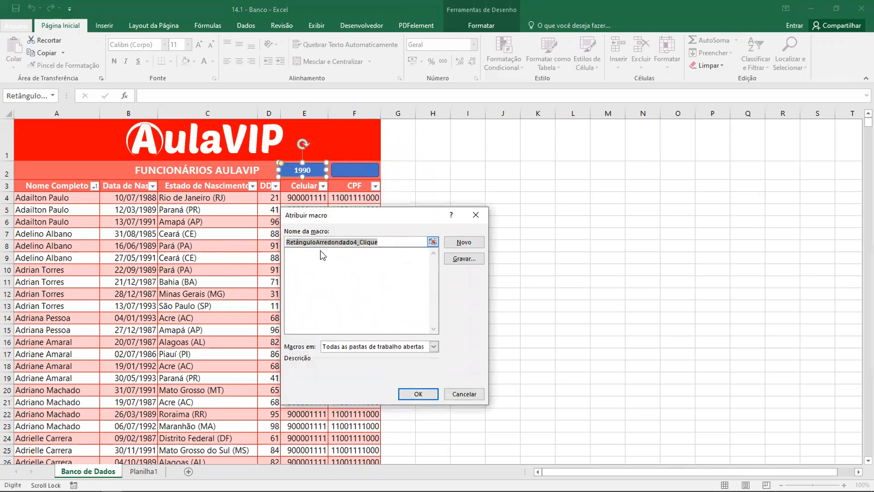
left_click(464, 259)
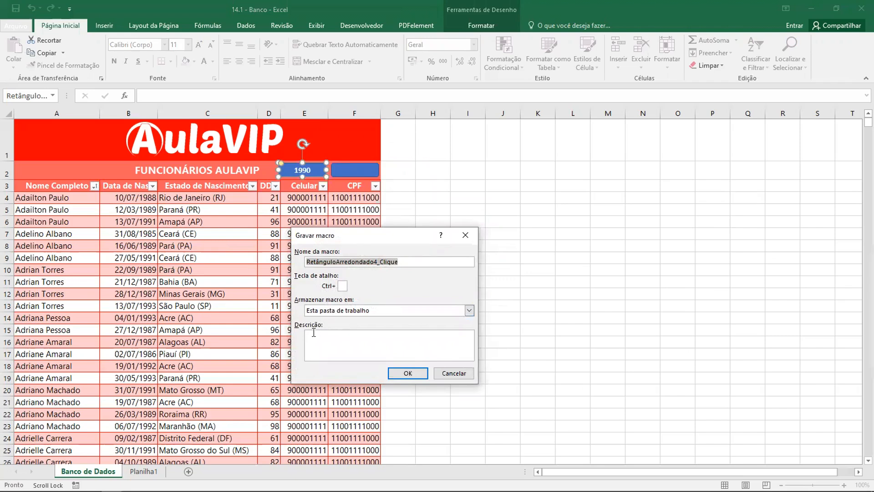
left_click(407, 373)
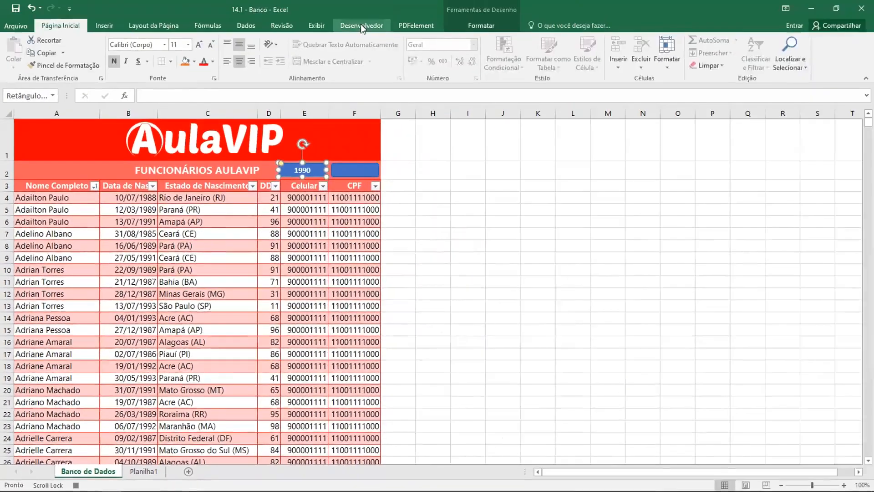
left_click(365, 28)
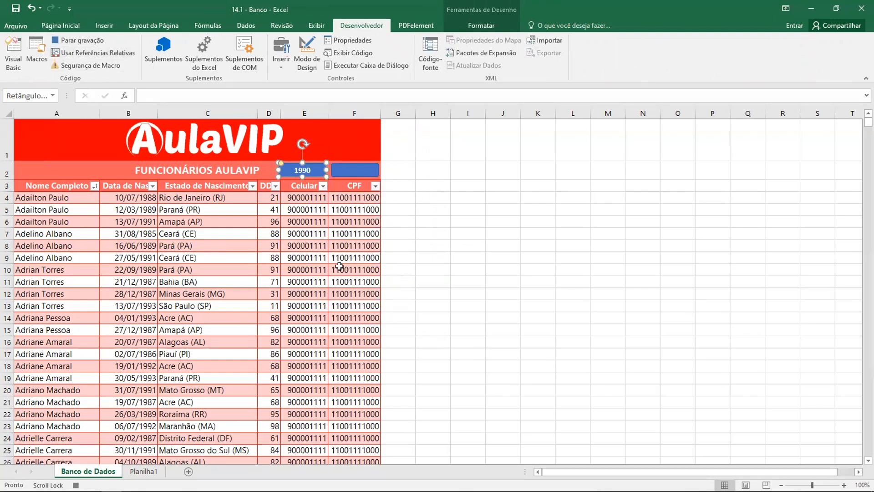
left_click(421, 196)
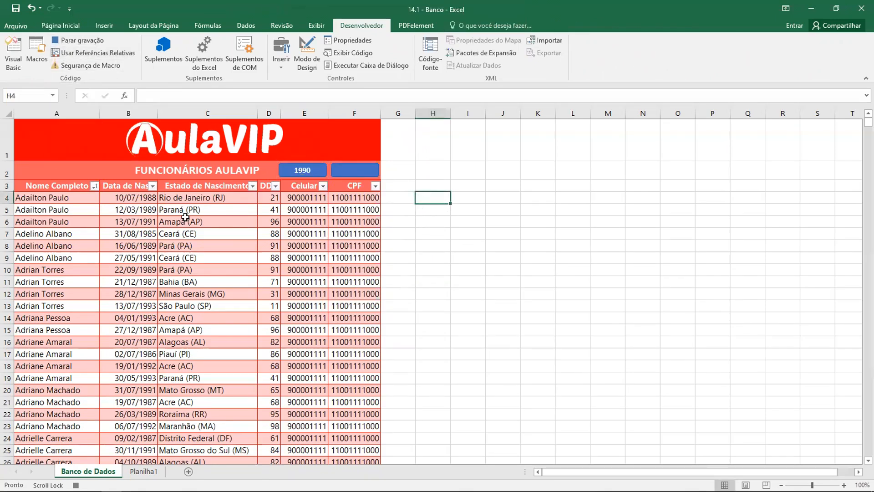
Filter the Data de Nasc. column to show only dates from the year 1990
left_click(153, 186)
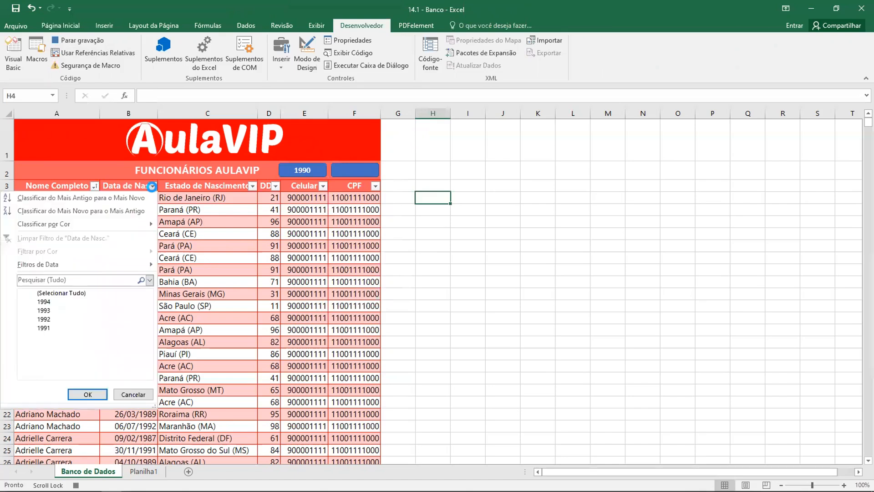
left_click(33, 295)
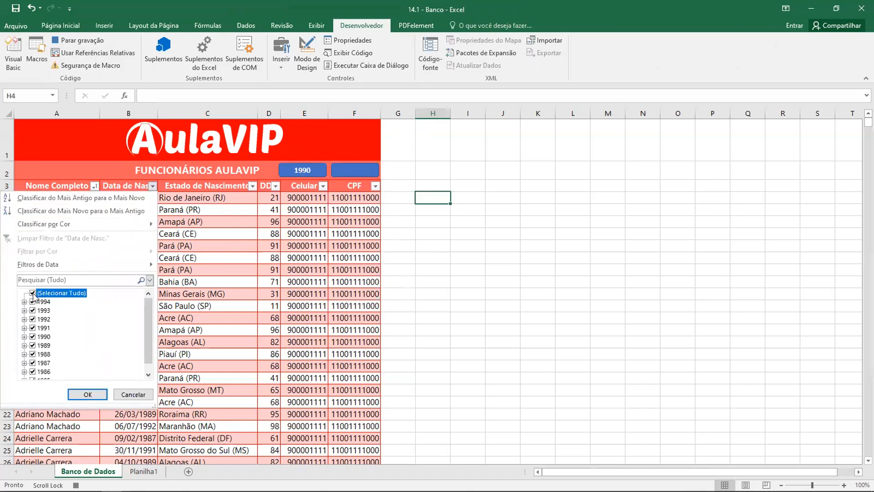
left_click(32, 337)
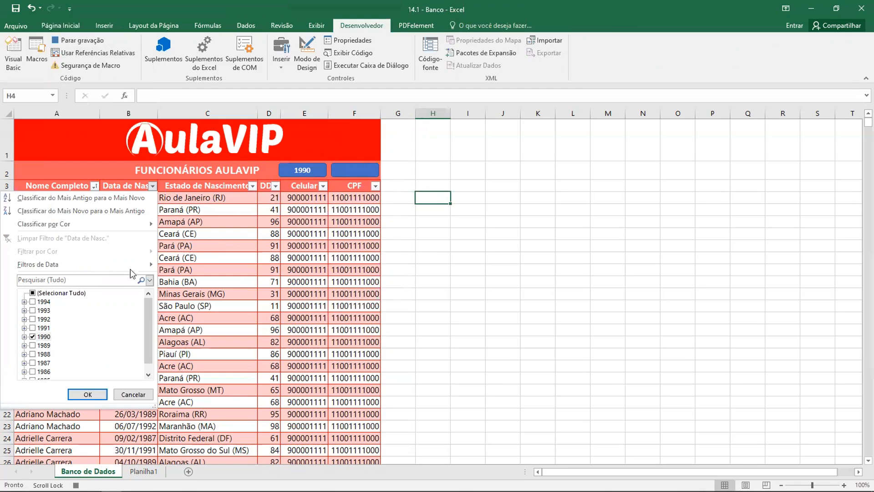
left_click(87, 394)
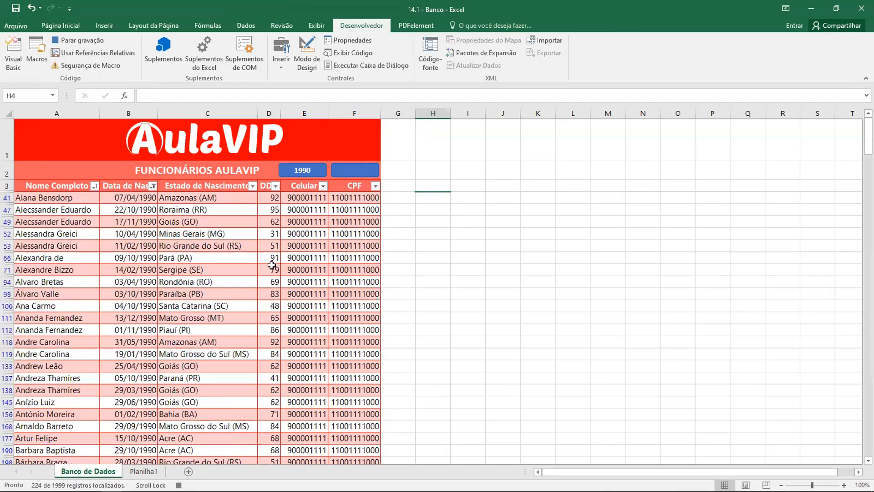
Stop the macro recording and look over the filtered employee rows
left_click(465, 218)
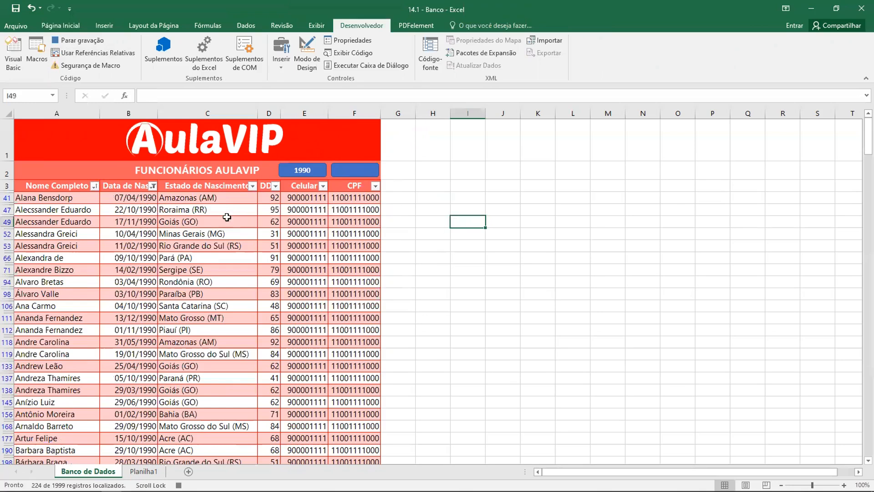
left_click(87, 41)
left_click(475, 200)
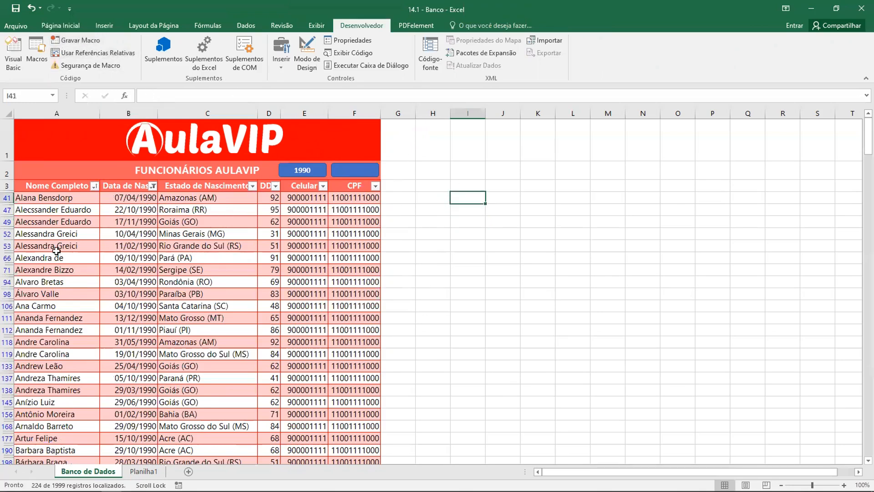
scroll(58, 310, "down", 2)
scroll(71, 333, "up", 3)
Try to insert the Wingdings symbol with character code 219 into the blank shape above the CPF header
left_click(355, 170)
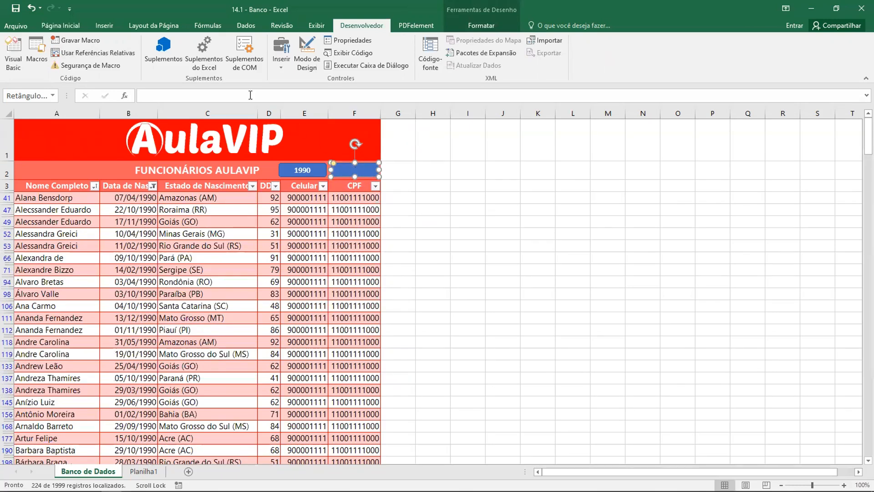
left_click(104, 27)
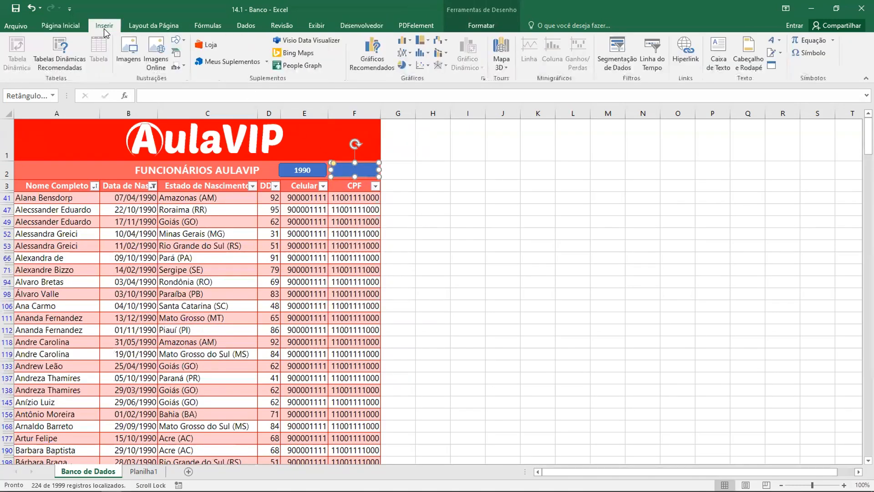
left_click(812, 56)
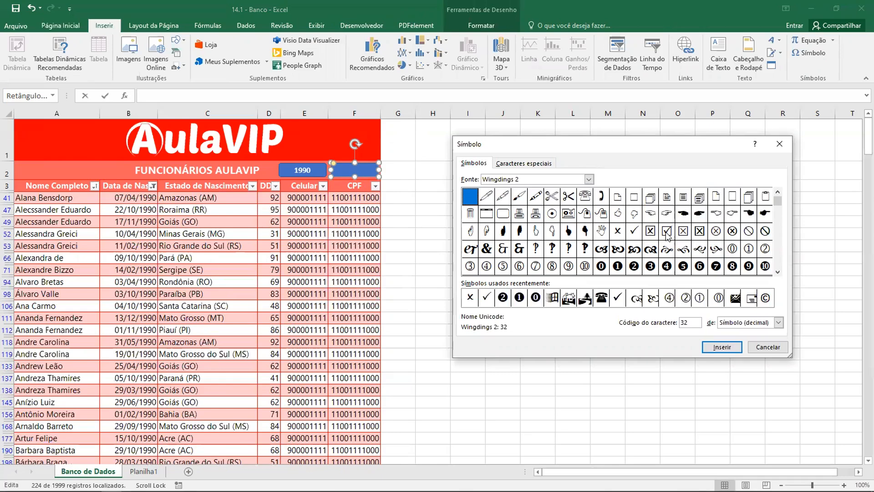
left_click(778, 272)
left_click(778, 272)
left_click(778, 272)
left_click(778, 273)
left_click(778, 273)
left_click(777, 273)
left_click(778, 272)
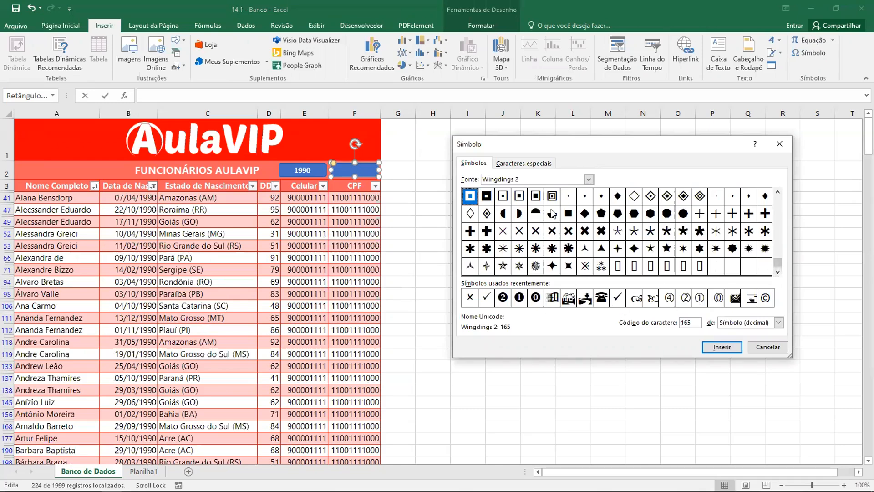
left_click(589, 179)
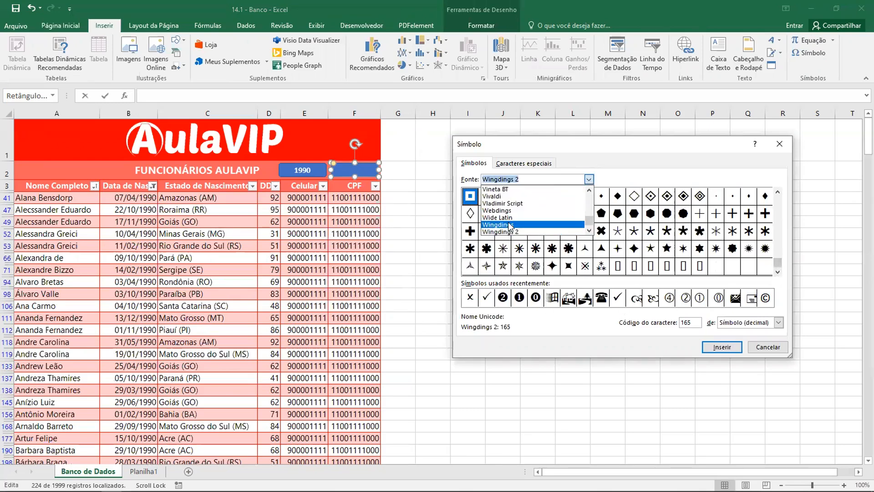
left_click(508, 226)
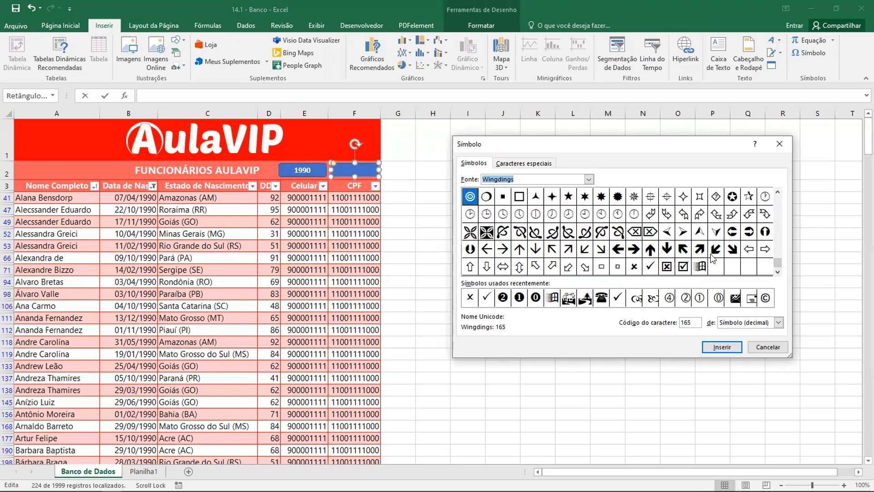
left_click(733, 236)
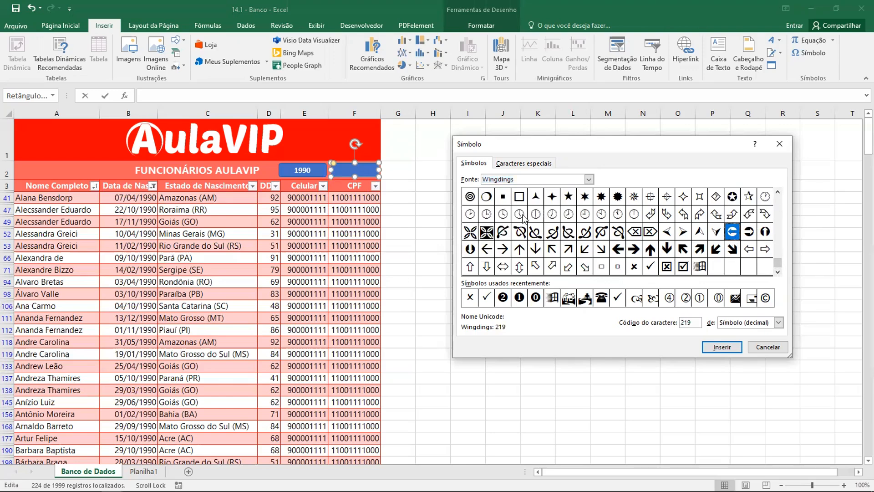
left_click(709, 343)
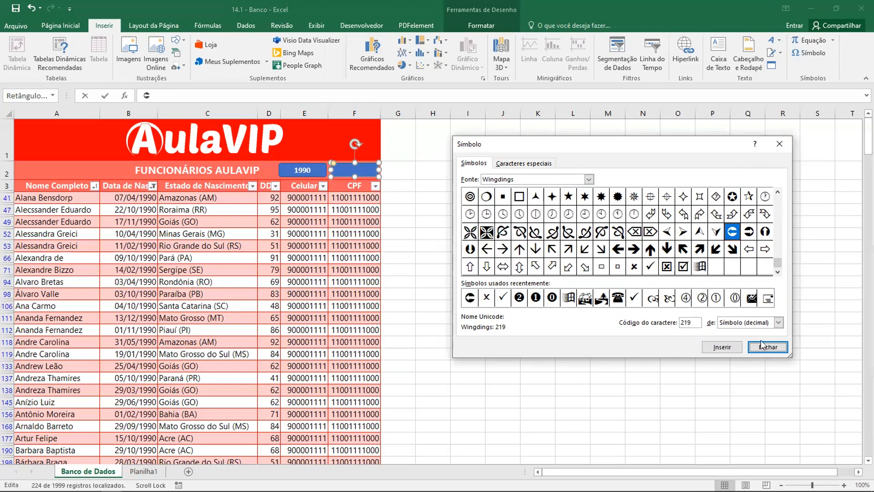
left_click(769, 347)
Dismiss the invalid reference warnings and clear the inserted symbol from the formula entry
left_click(367, 174)
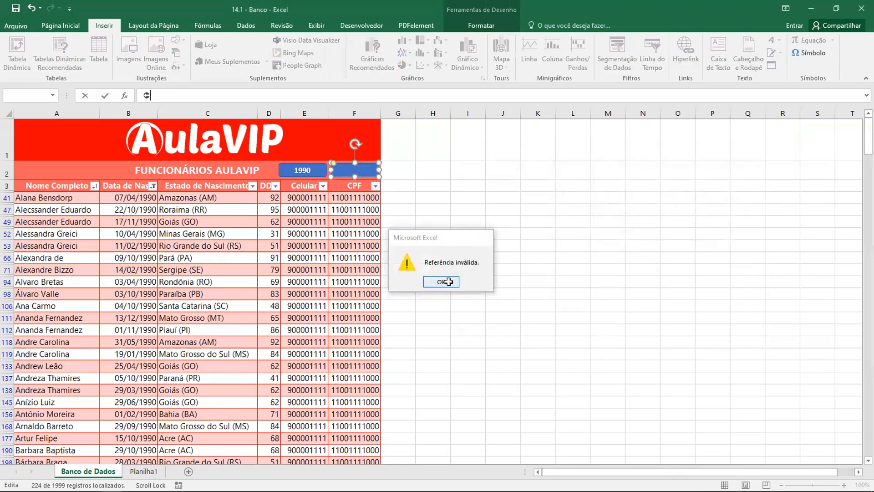
left_click(449, 282)
left_click(358, 170)
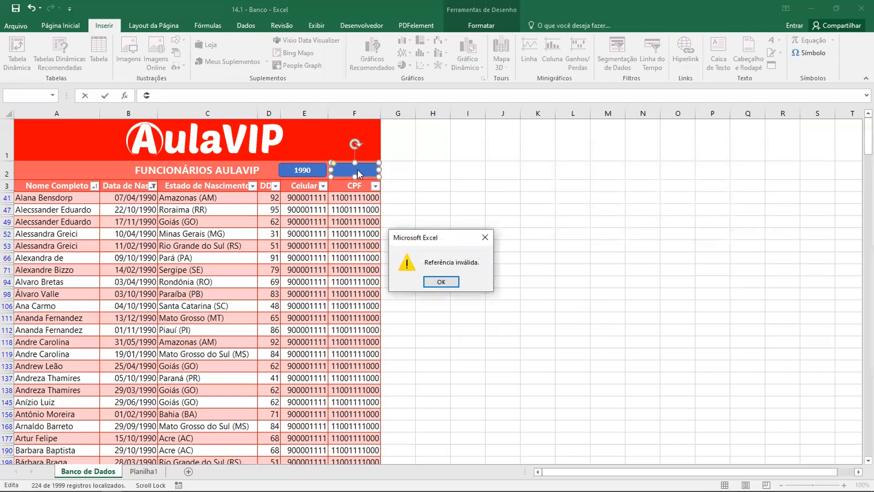
left_click(441, 280)
left_click(485, 237)
left_click(156, 96)
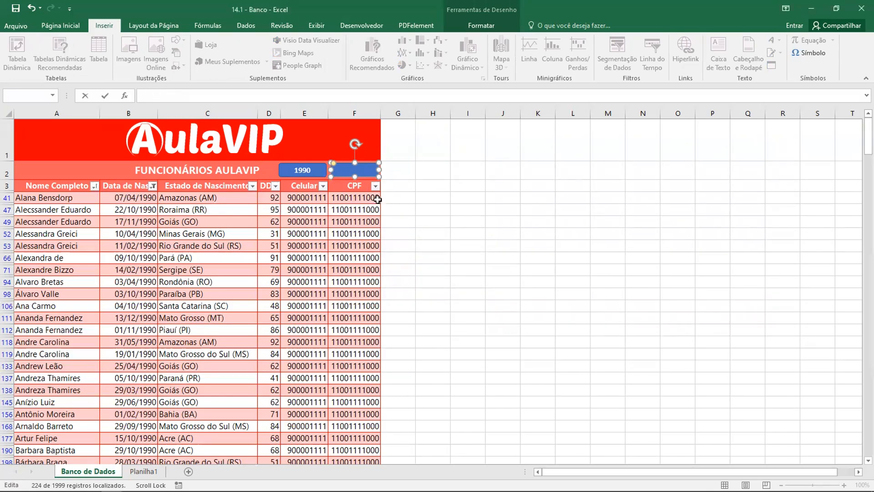
Edit the text of the blank shape above the CPF header and enter the letter S
left_click(351, 171)
right_click(351, 171)
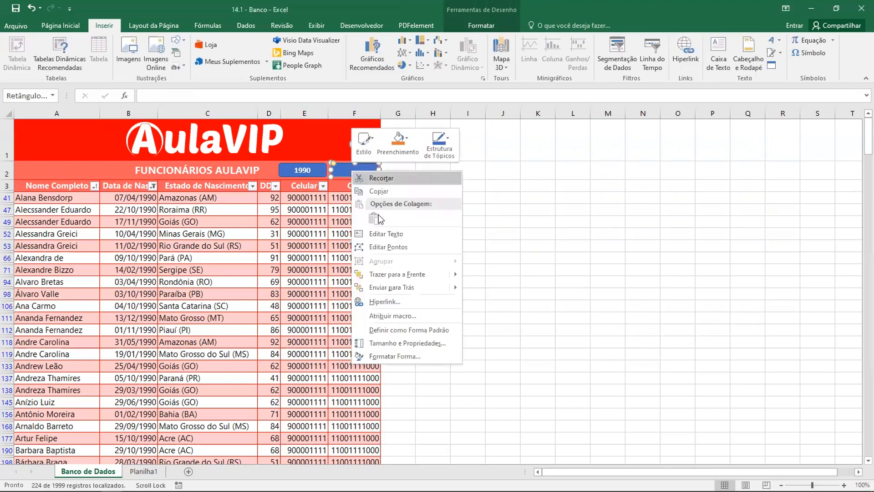
left_click(390, 235)
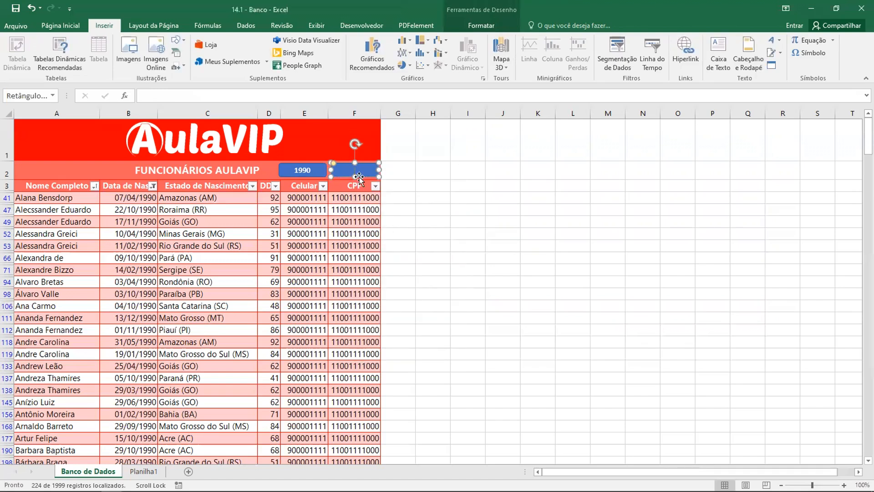
type("S")
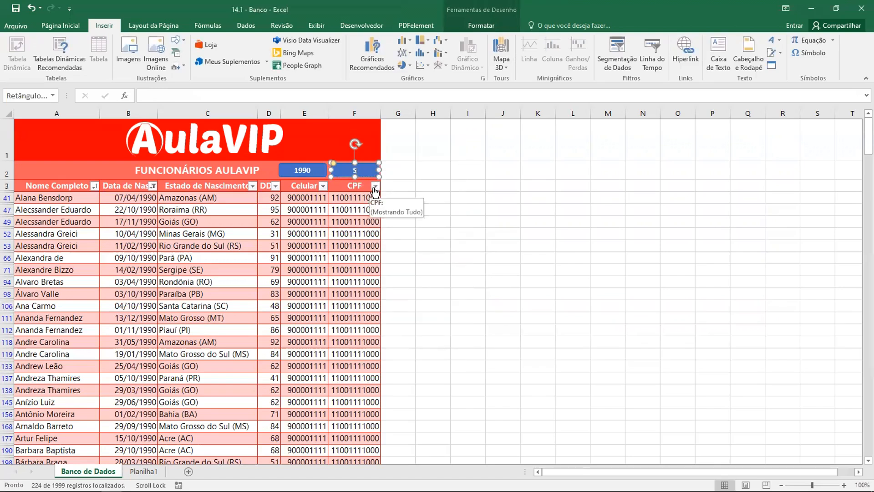
type("S")
key("BackSpace")
Try adding the recently used Wingdings symbol 219 after the S in the shape, then remove it
left_click(807, 52)
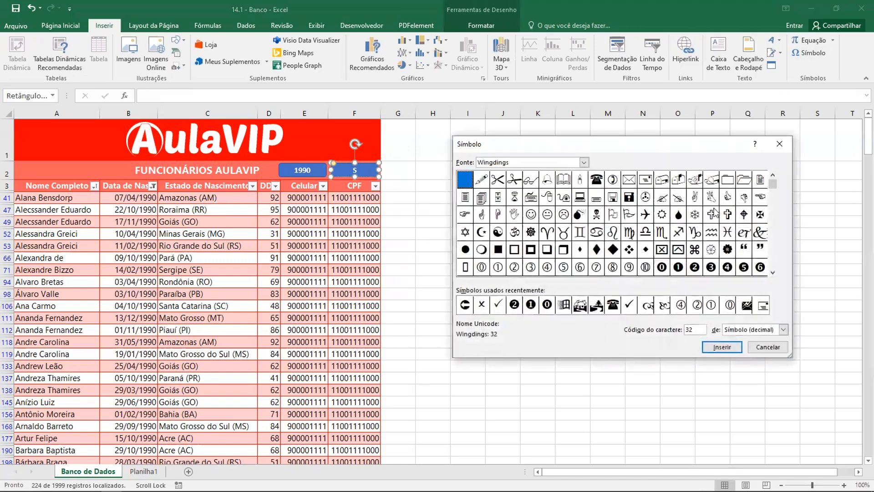
left_click(463, 305)
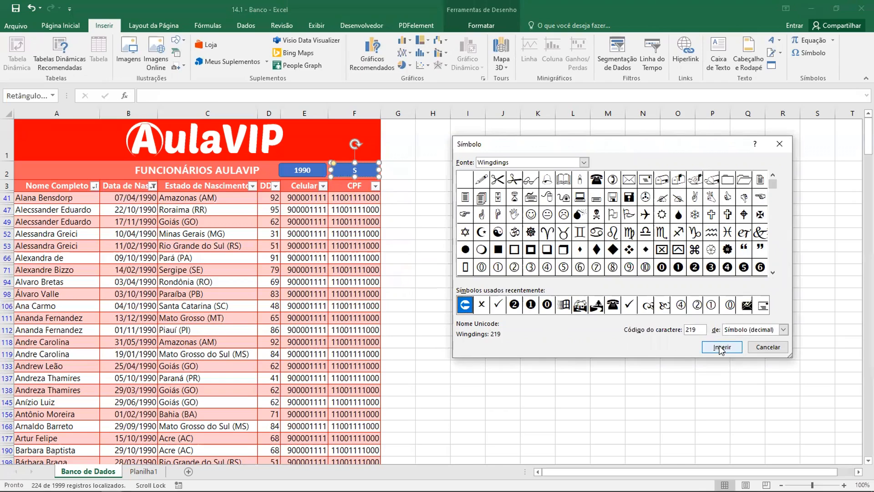
left_click(722, 347)
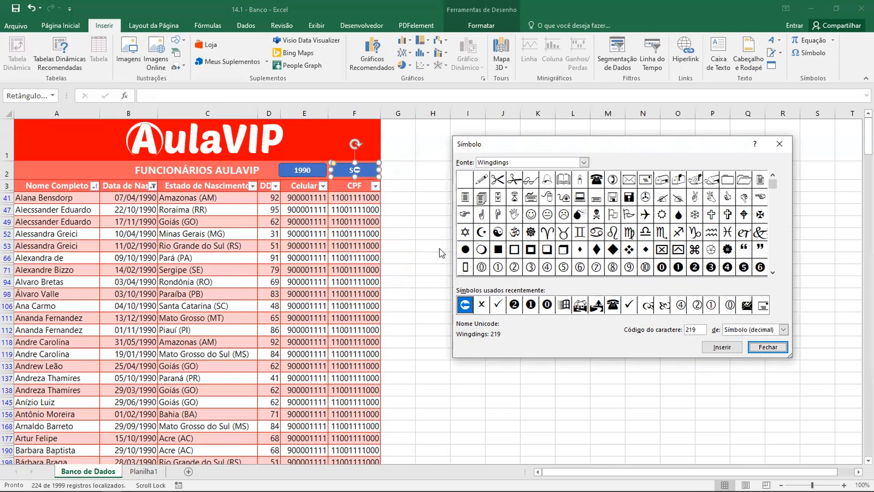
left_click(769, 348)
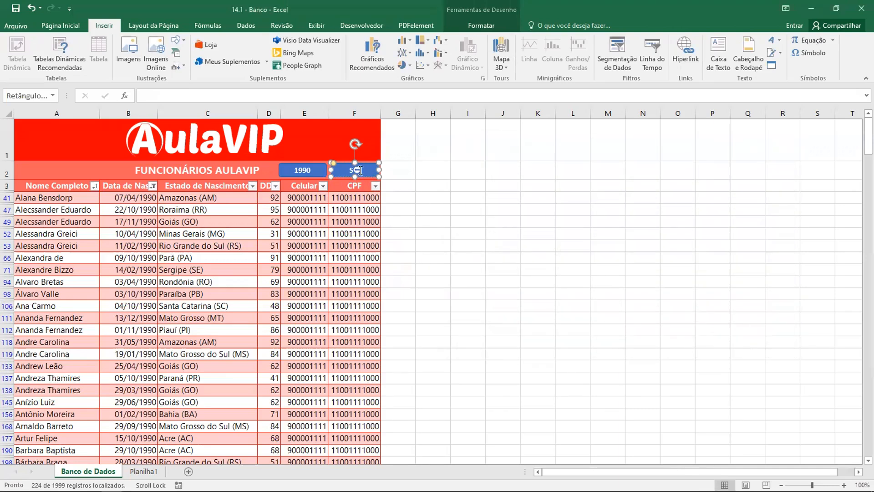
Replace the S in the shape above the CPF header with the Webdings double left arrow, character code 55
left_click(806, 54)
left_click(584, 163)
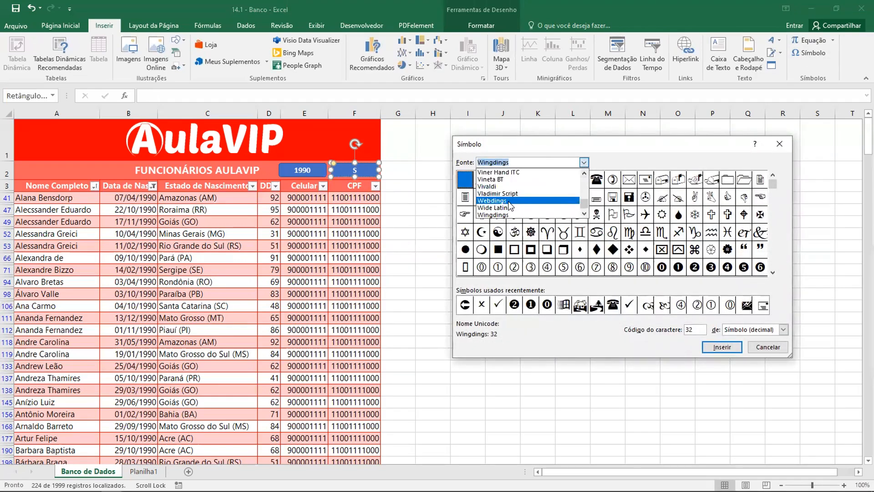
left_click(509, 205)
left_click(584, 163)
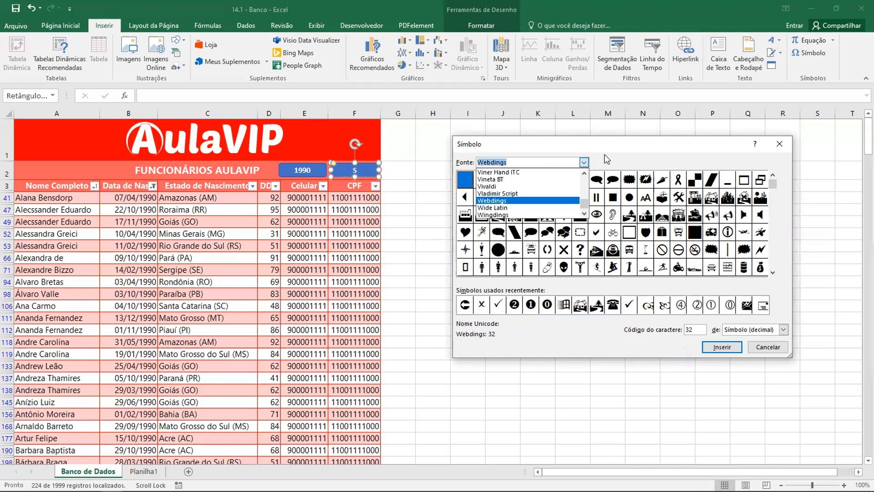
left_click(606, 159)
left_click(531, 202)
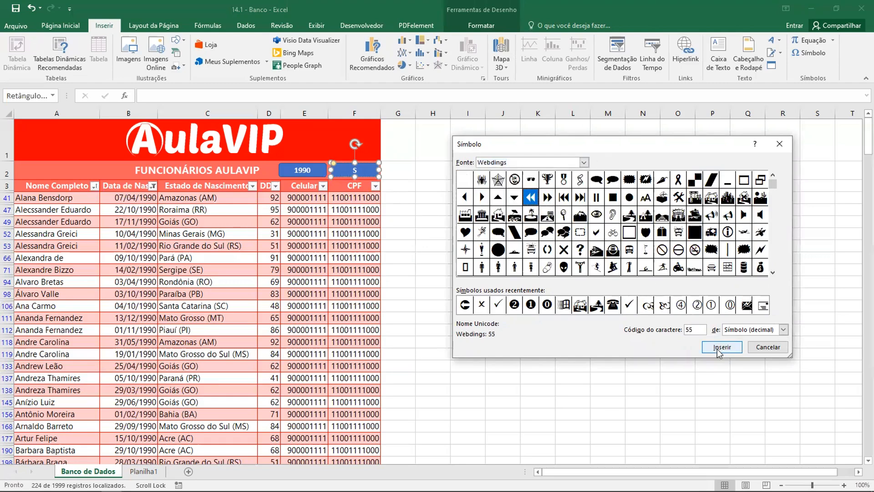
left_click(720, 347)
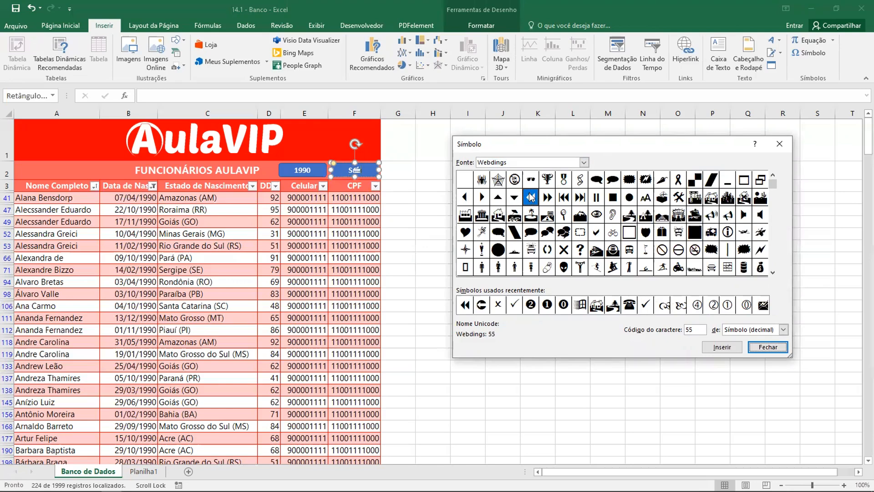
left_click(722, 347)
left_click(769, 347)
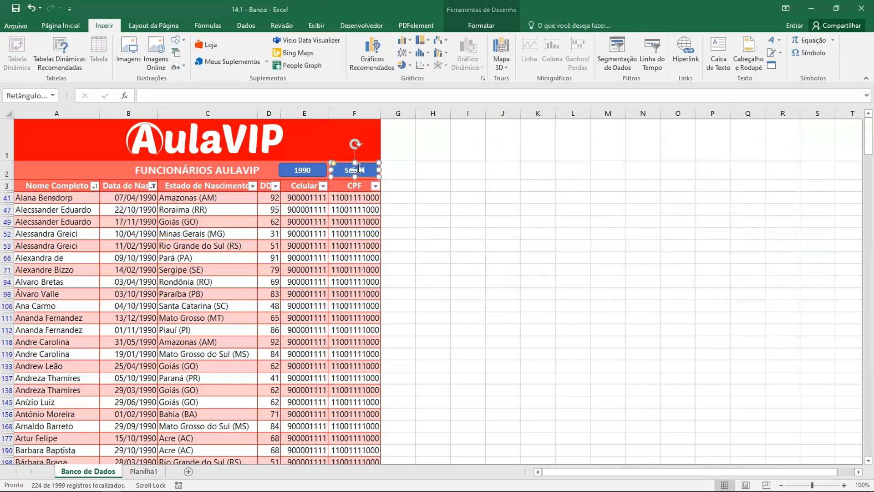
left_click(427, 183)
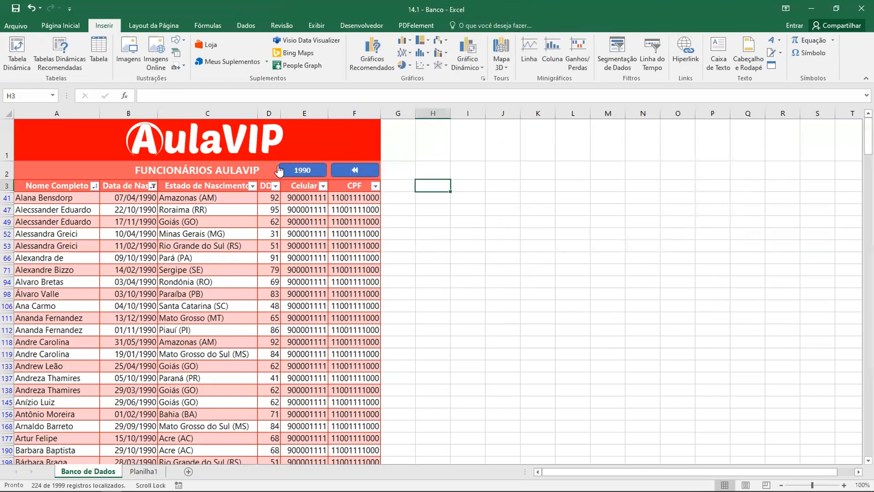
Start recording a new macro assigned to the double-arrow shape, named RetânguloArredondado5_Clique and stored in this workbook
left_click(367, 171)
right_click(367, 172)
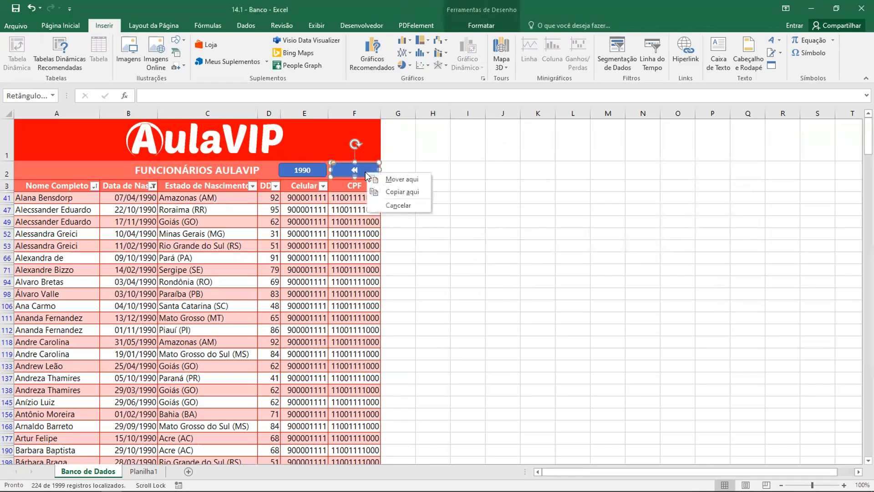
right_click(366, 171)
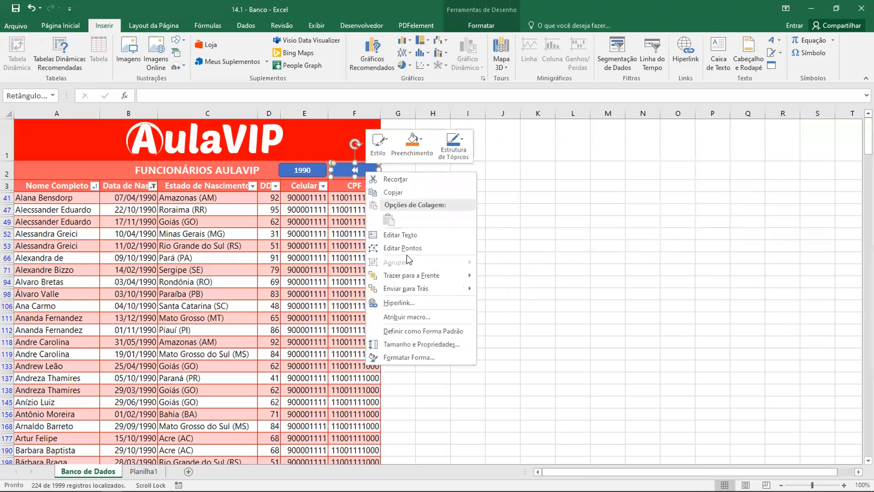
left_click(406, 318)
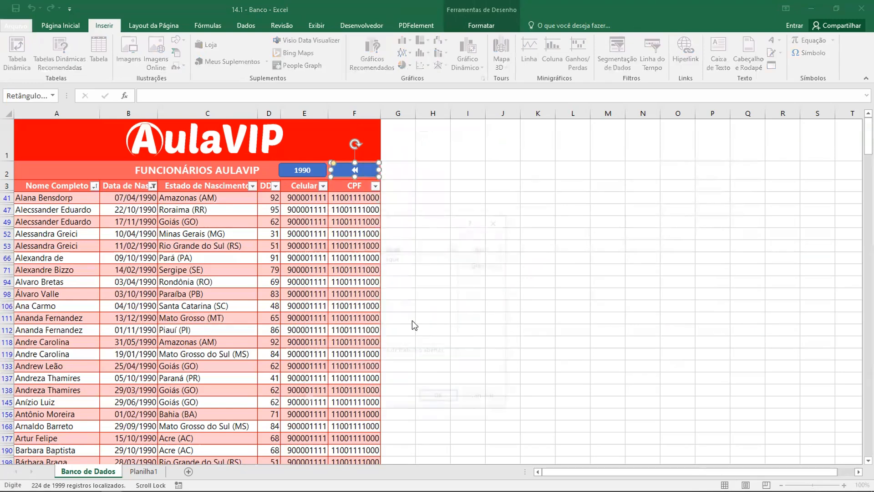
left_click_drag(397, 223, 549, 207)
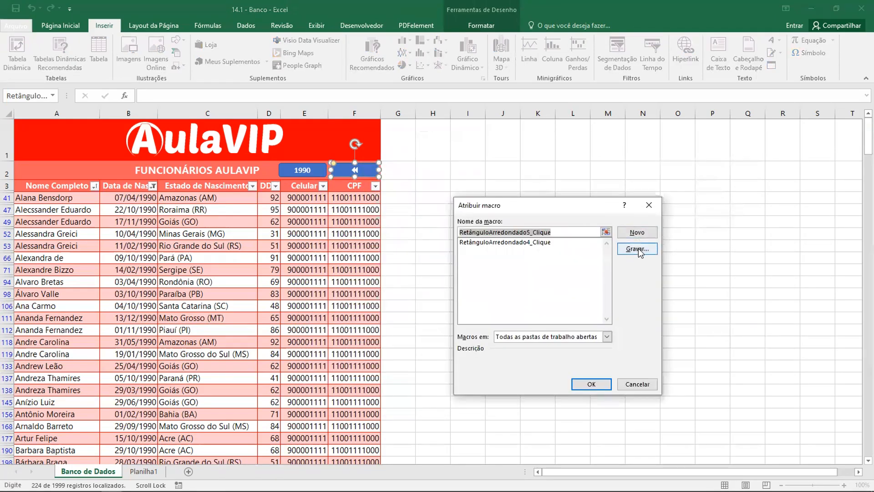
left_click(637, 249)
left_click(580, 364)
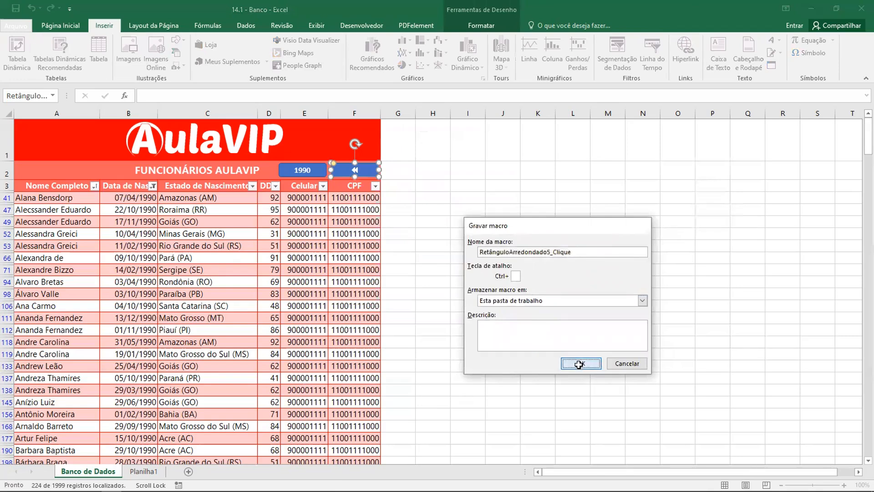
Record the reset by selecting all years in the birth date column's filter, and stop the macro recording
left_click(363, 25)
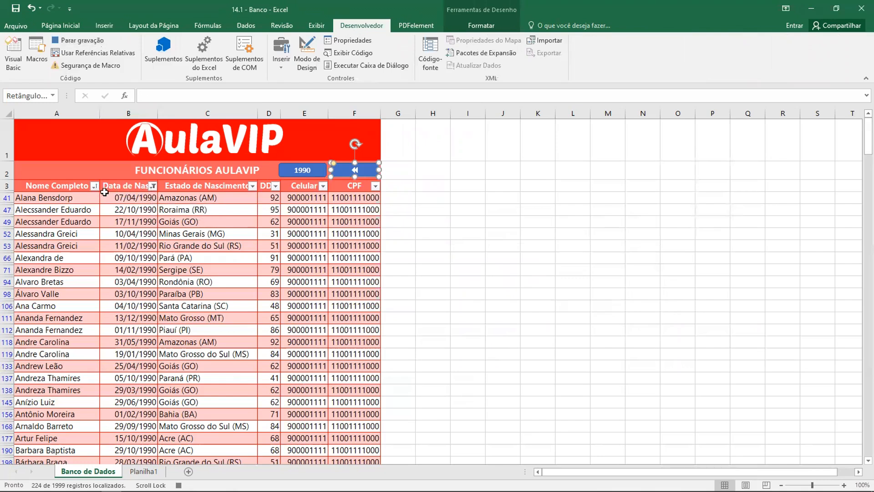
left_click(153, 186)
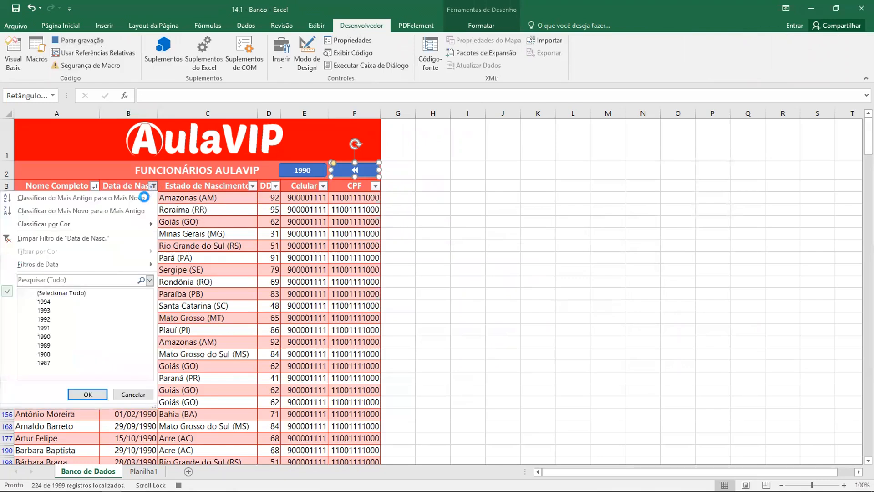
left_click(33, 294)
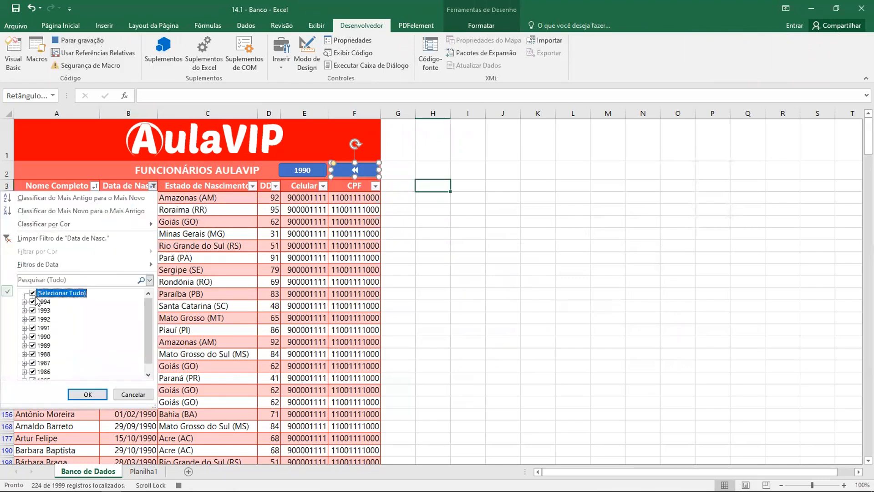
left_click(95, 395)
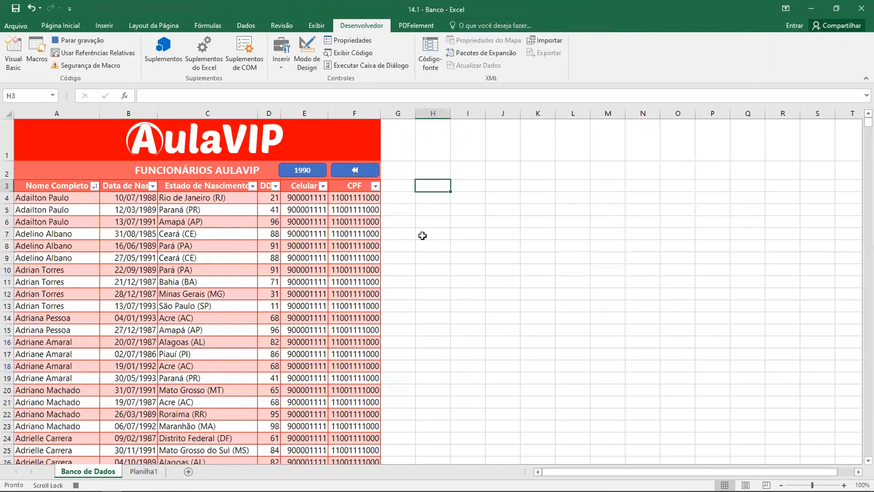
left_click(461, 222)
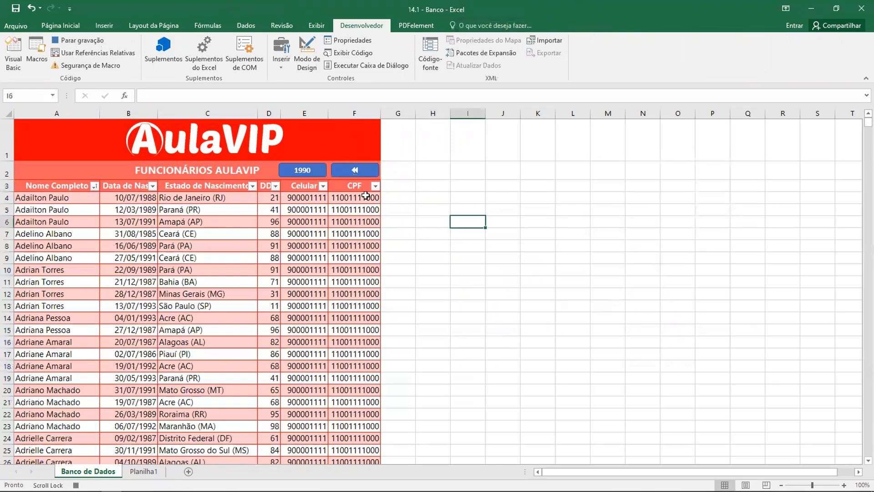
left_click(303, 173)
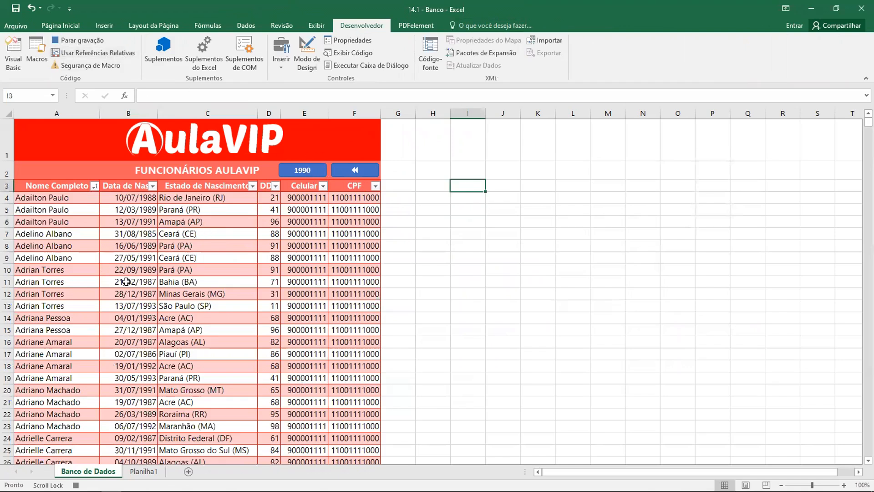
left_click(88, 41)
Test both macro buttons by alternately filtering the table with the 1990 shape and resetting it with the double-arrow shape
left_click(433, 209)
left_click(299, 174)
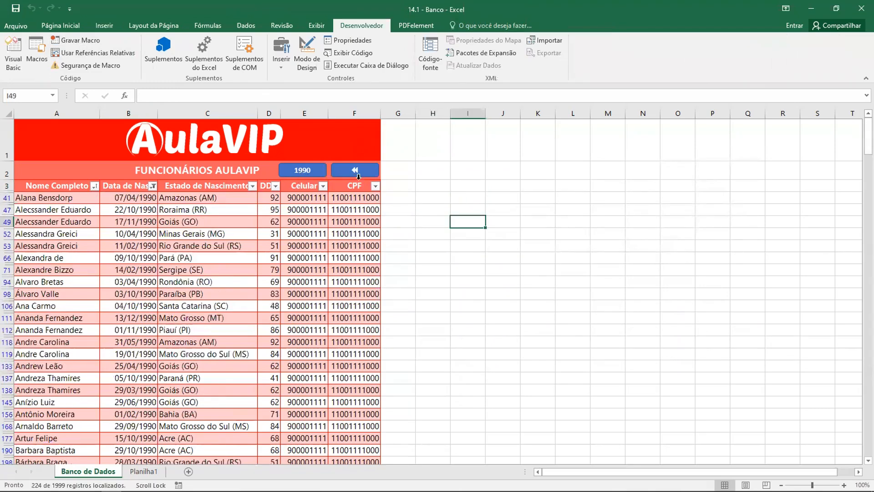
left_click(363, 173)
left_click(310, 173)
left_click(354, 173)
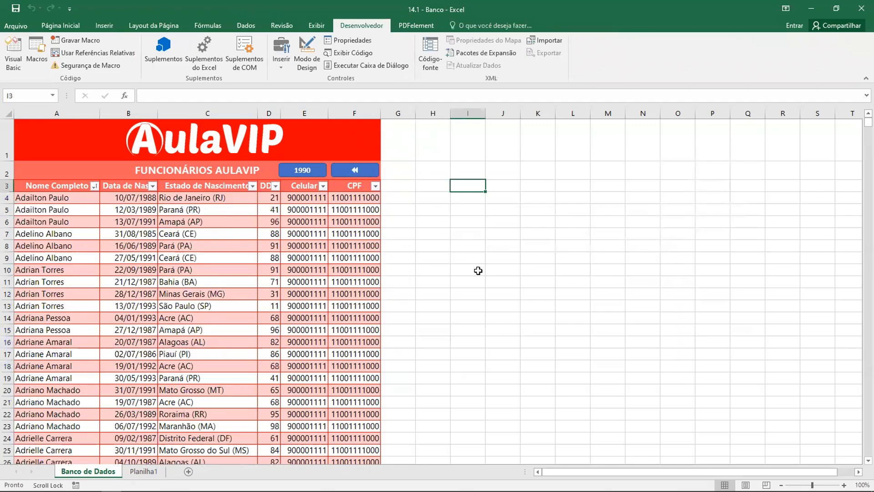